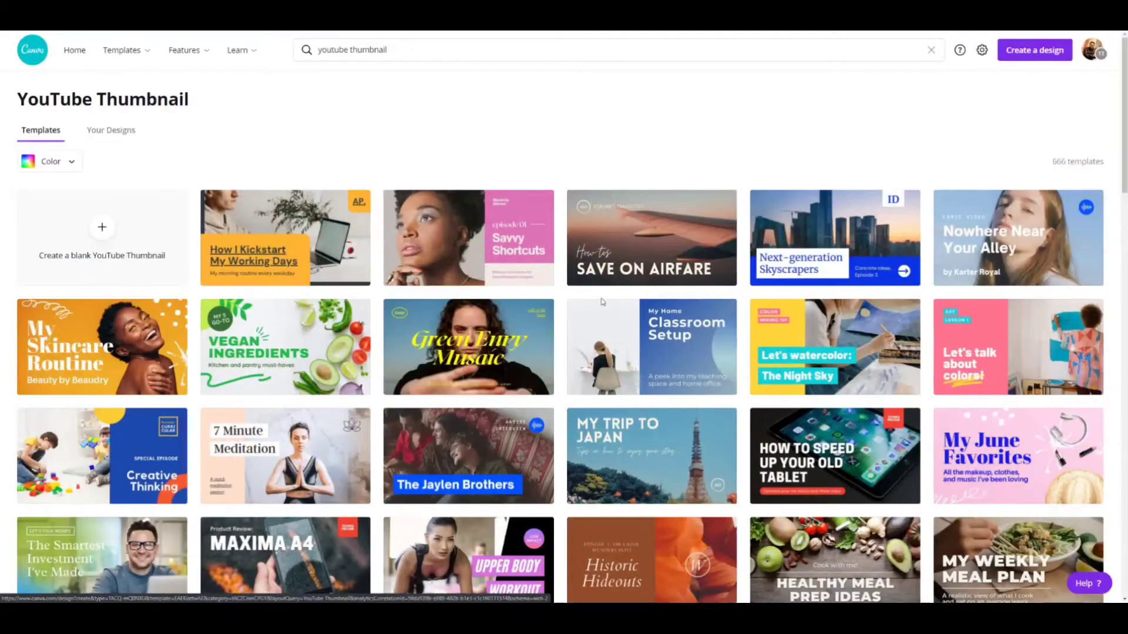
# Step: Create a blank YouTube thumbnail, search the templates for "travel" and apply the Budget Traveling template
pyautogui.click(103, 230)
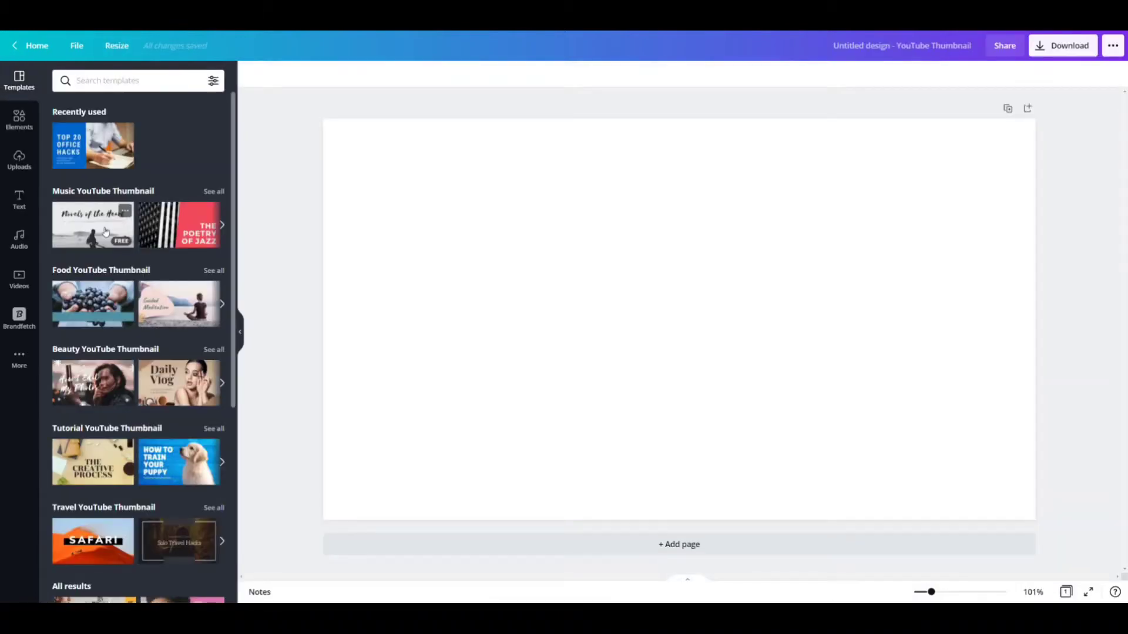
pyautogui.click(124, 81)
pyautogui.write('travel')
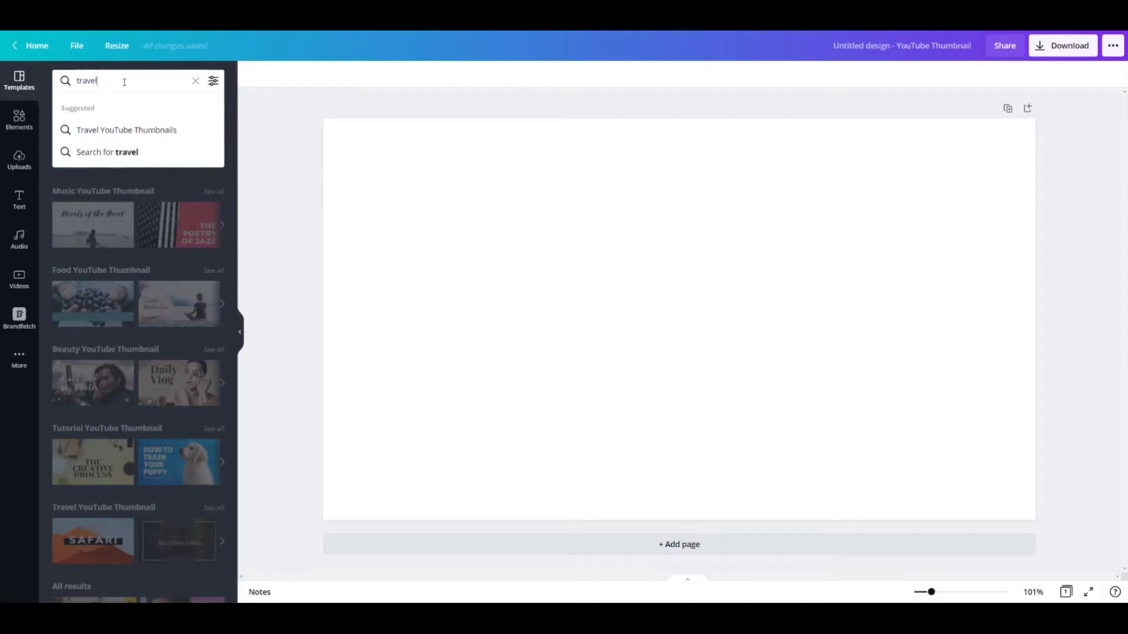
pyautogui.press('Return')
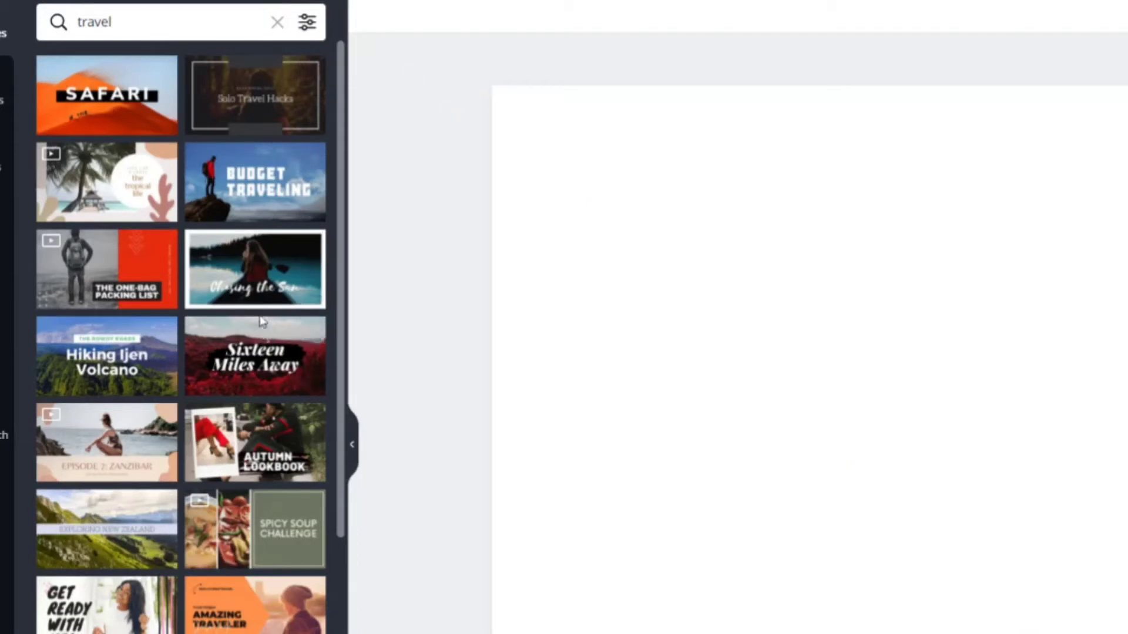
pyautogui.click(271, 182)
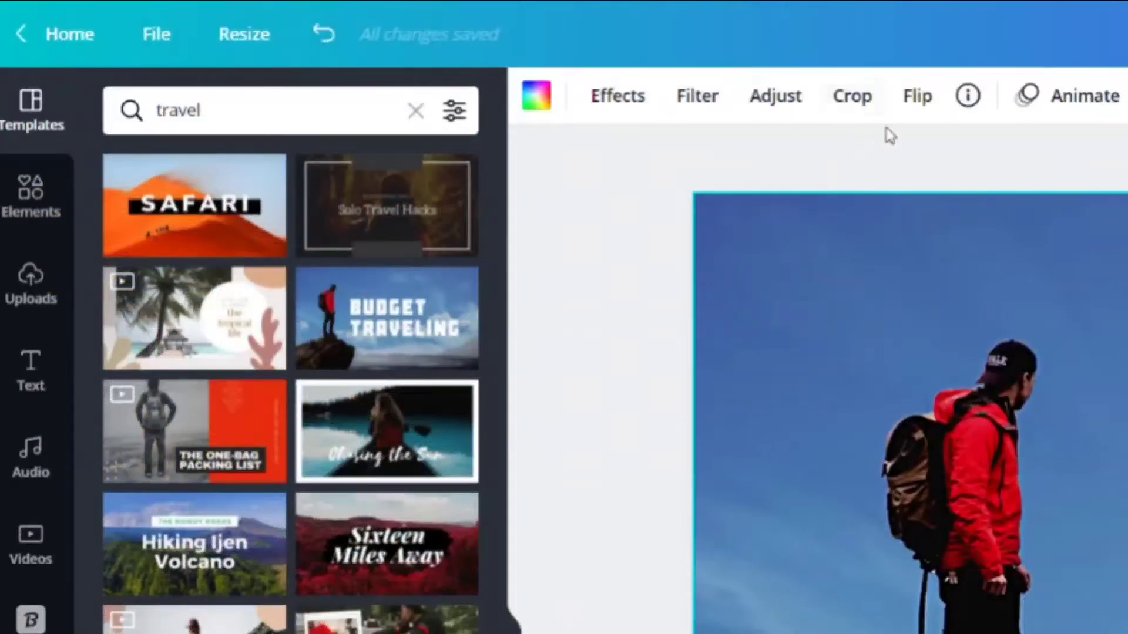
# Step: Duplicate the Budget Traveling page several times and delete the extra copies
pyautogui.click(267, 46)
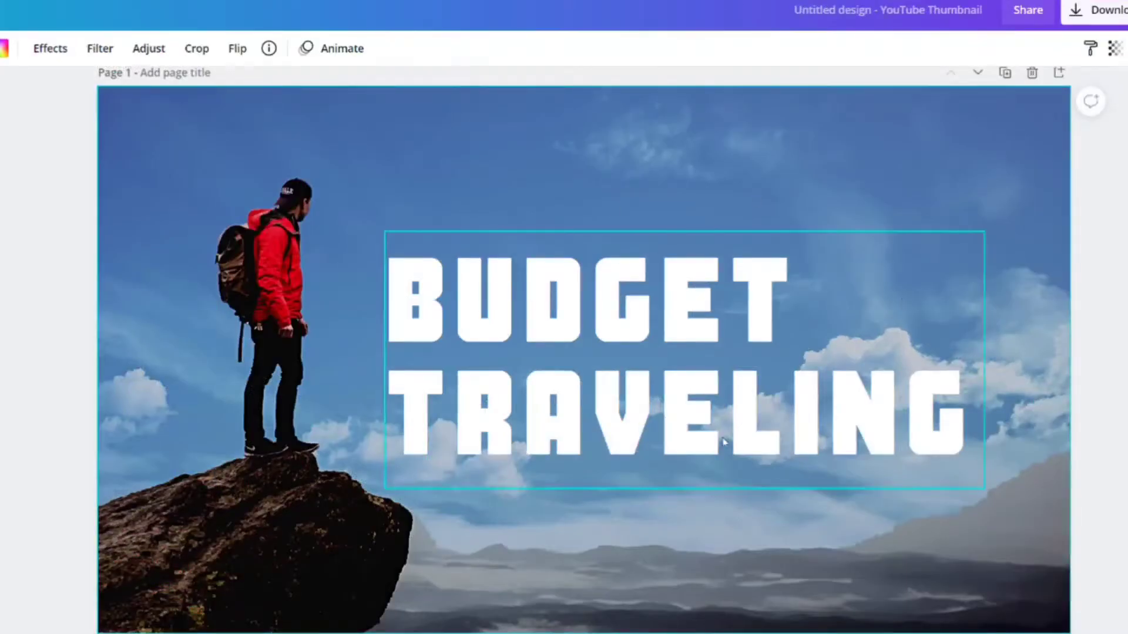
pyautogui.scroll(-1, 734, 478)
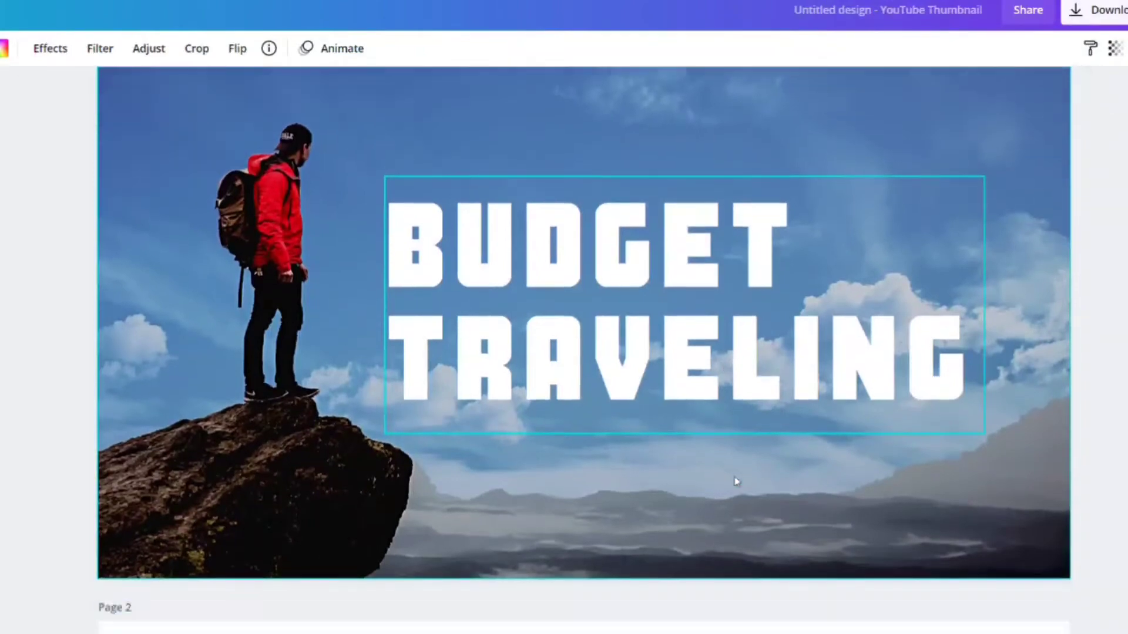
pyautogui.scroll(2, 781, 417)
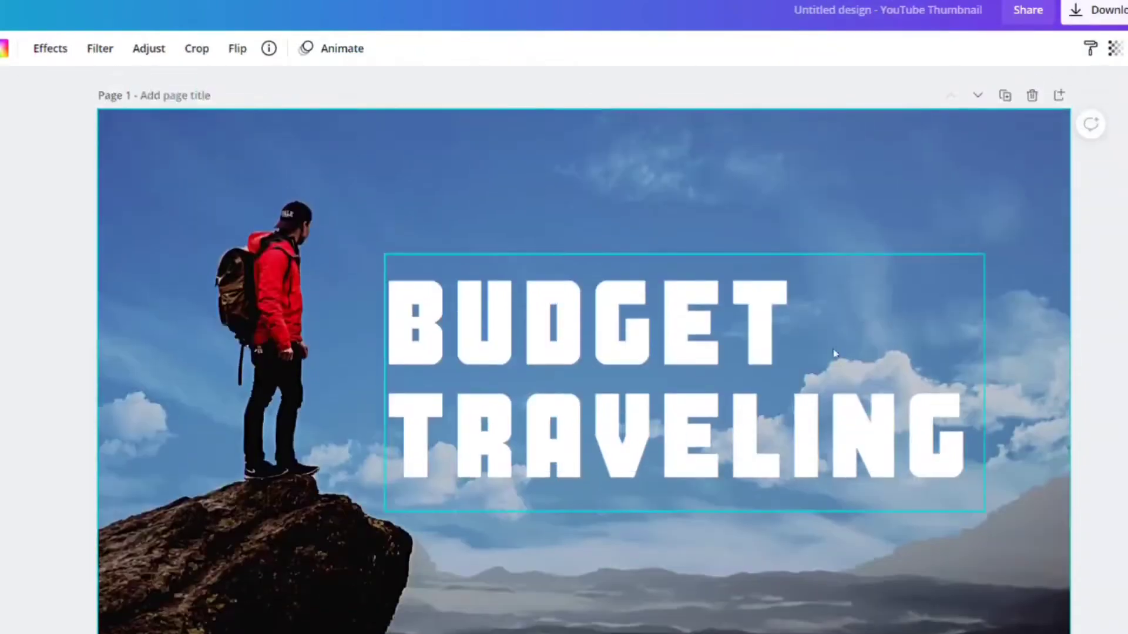
pyautogui.click(1005, 97)
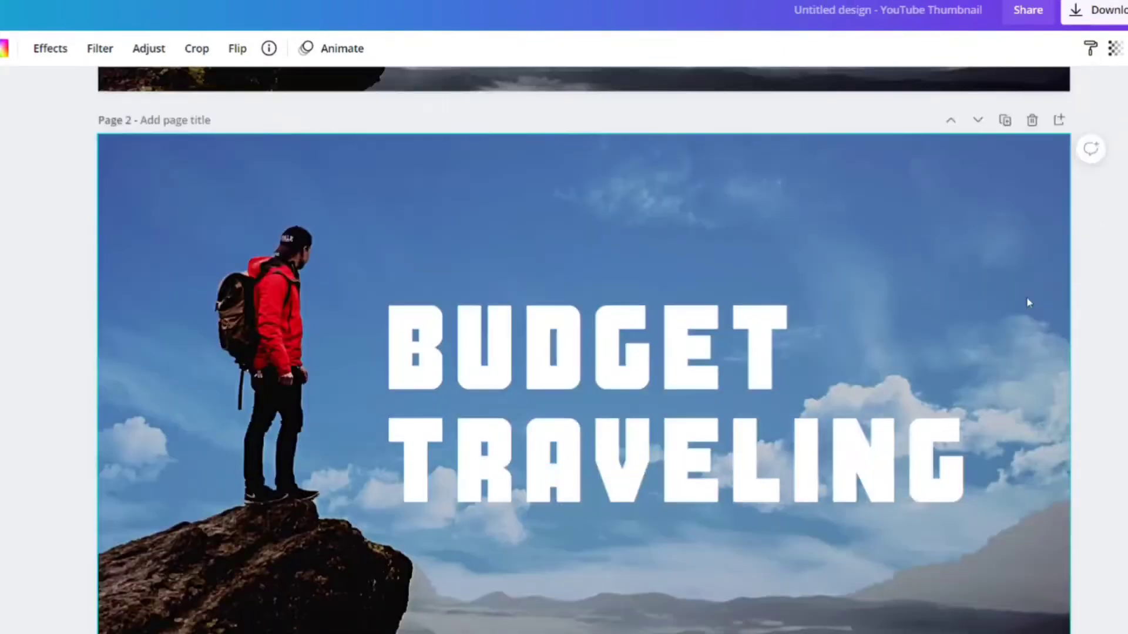
pyautogui.click(1005, 119)
pyautogui.click(1005, 145)
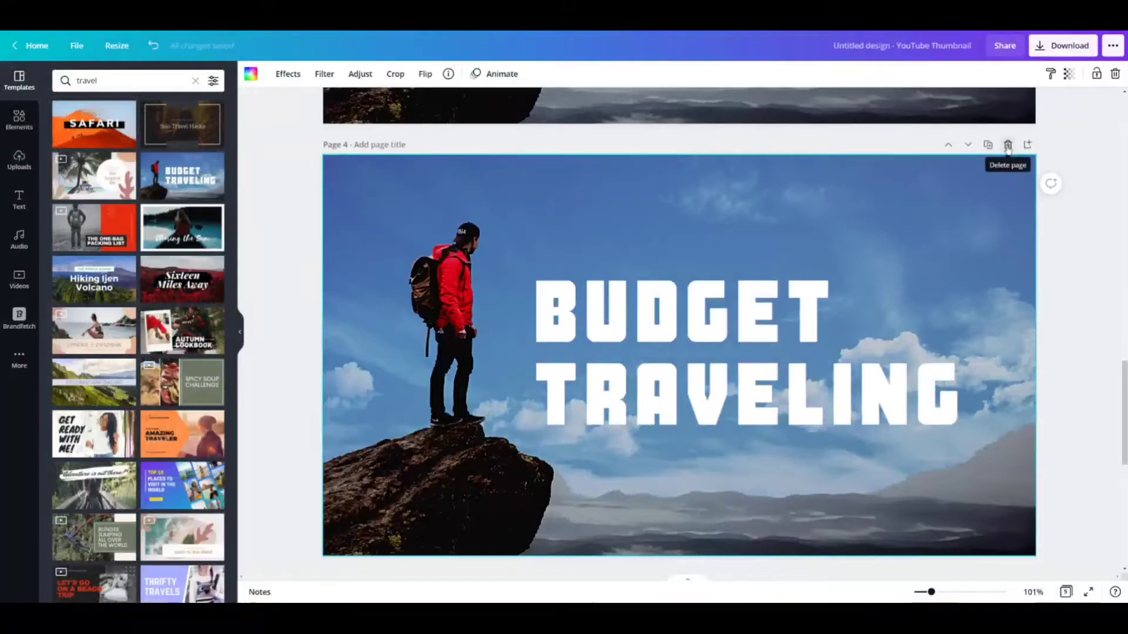
pyautogui.click(1032, 147)
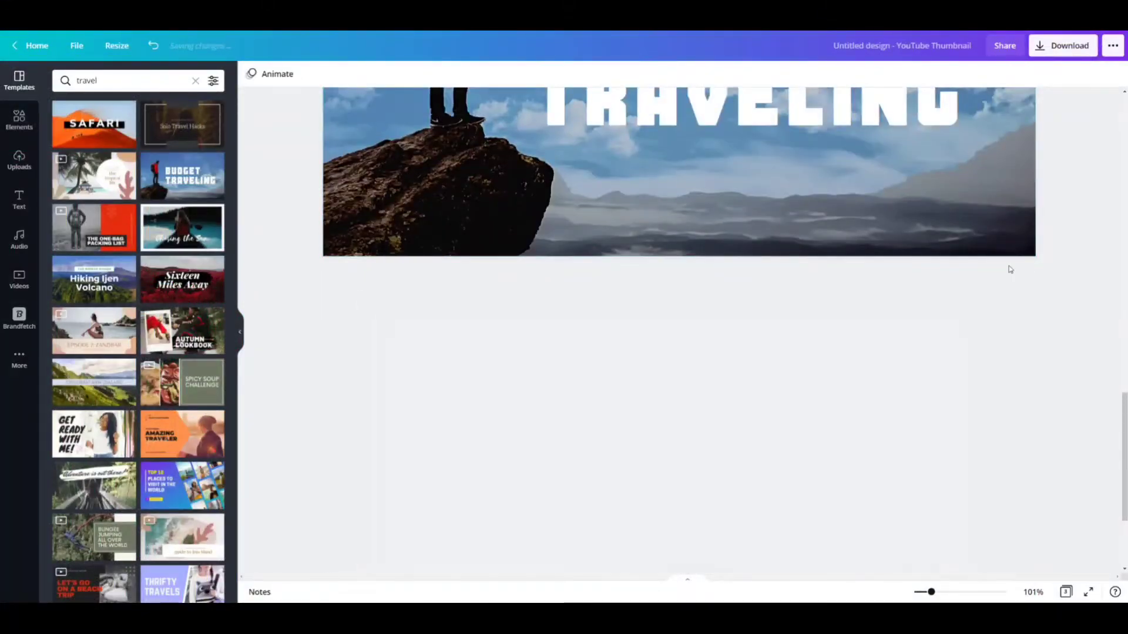
# Step: Delete the "BUDGET TRAVELING" text from the thumbnail
pyautogui.doubleClick(764, 353)
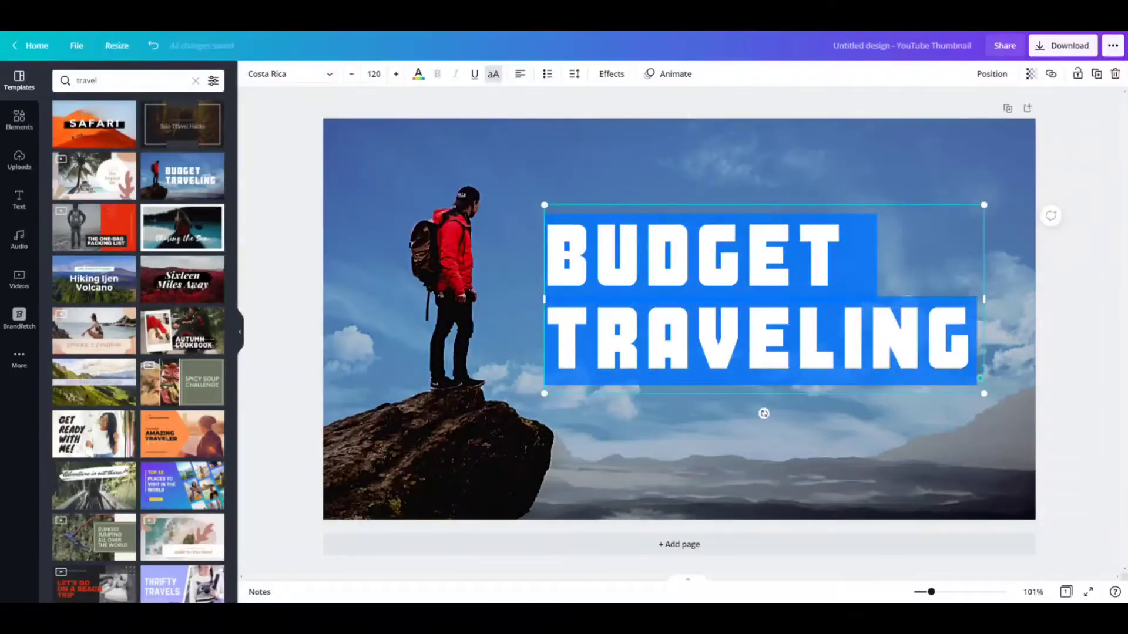
pyautogui.click(21, 200)
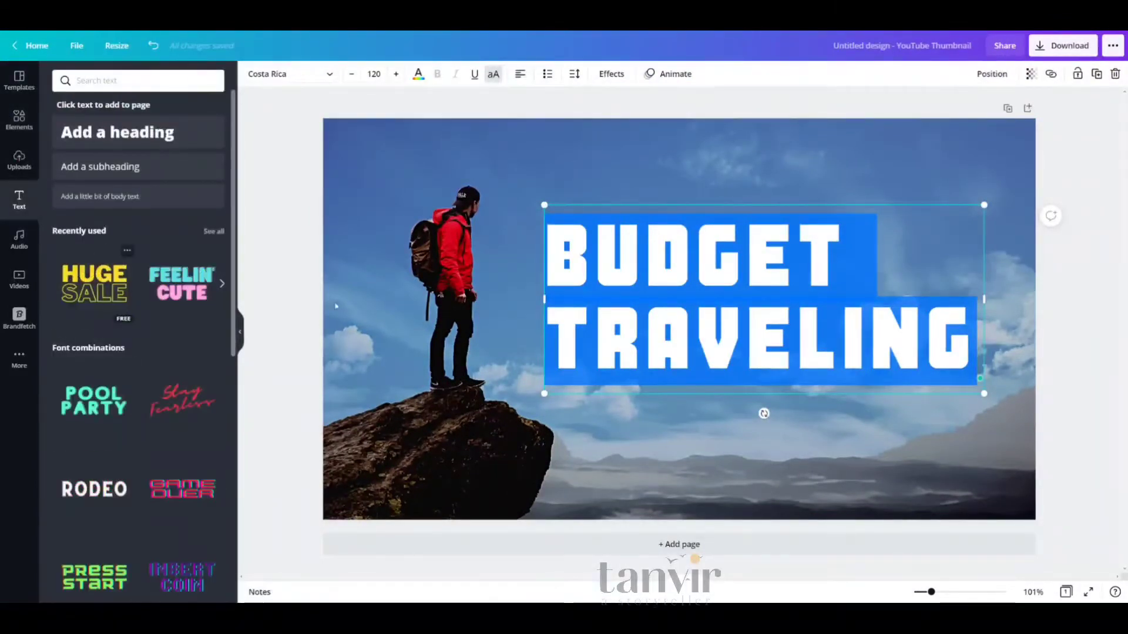
pyautogui.click(972, 429)
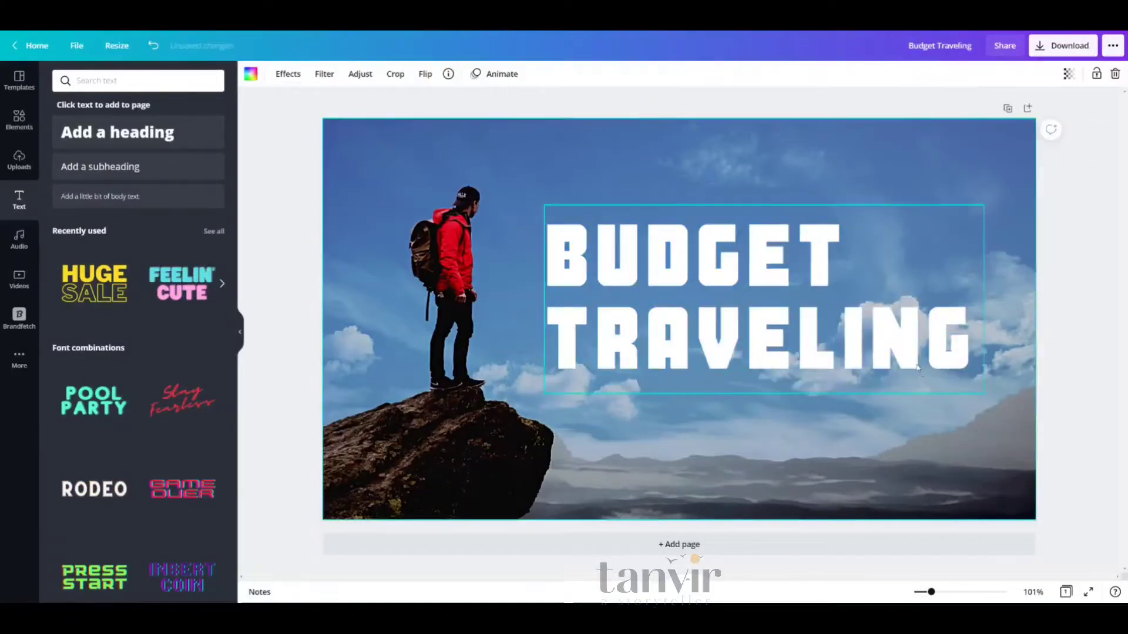
pyautogui.click(917, 367)
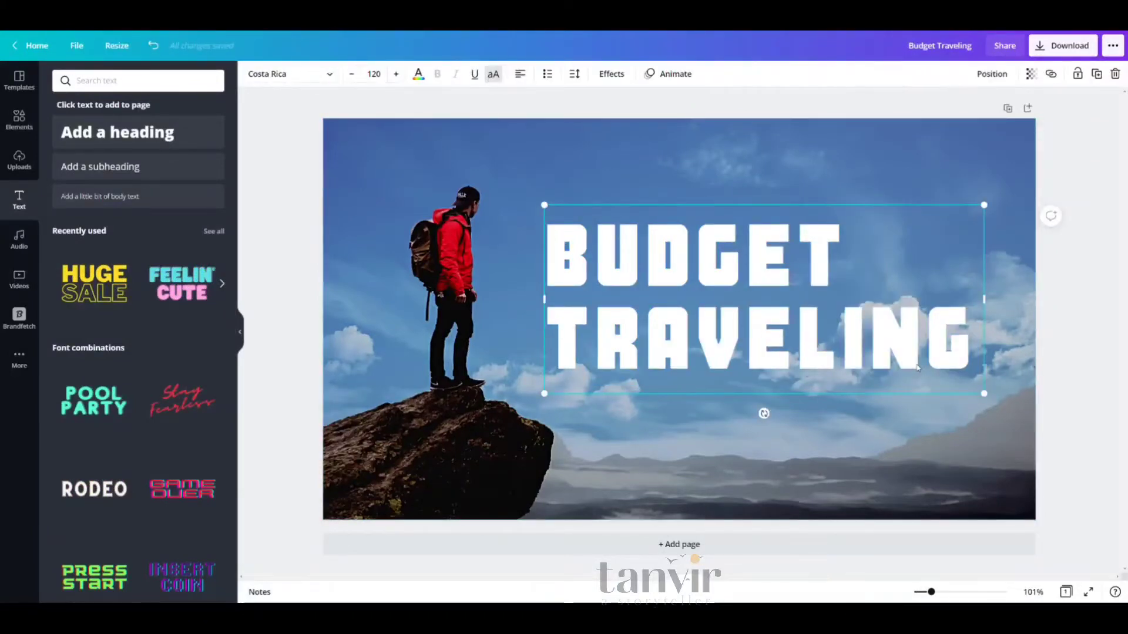
pyautogui.press('Delete')
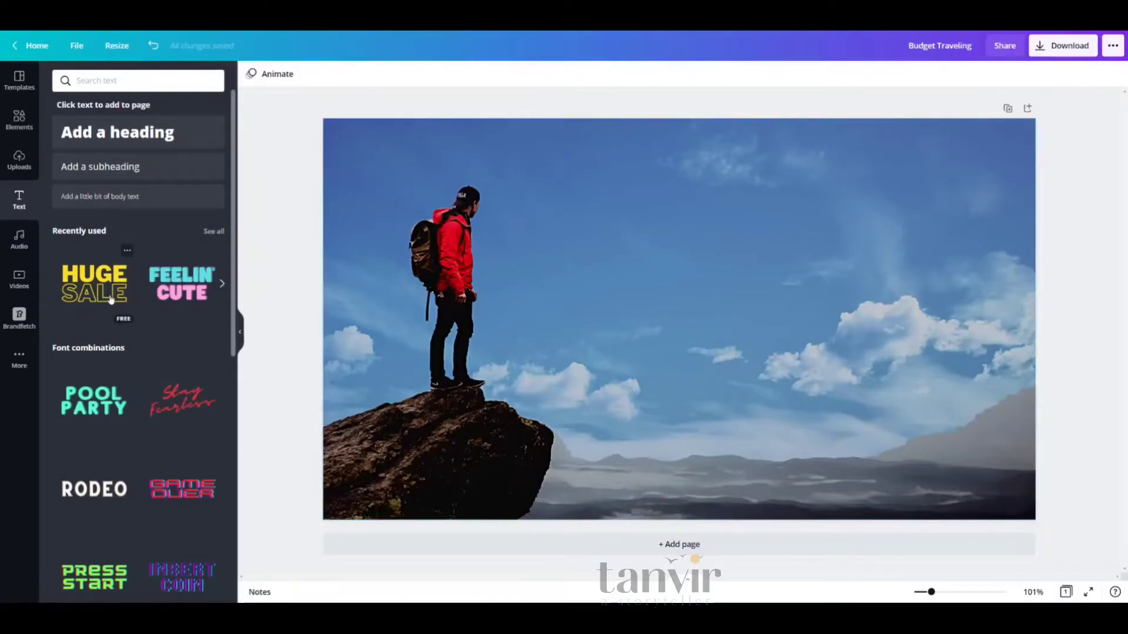
# Step: Try the Feelin' Cute, Stay Fearless and Game Over font combinations on the page, shrinking the Stay Fearless text
pyautogui.scroll(-2, 110, 299)
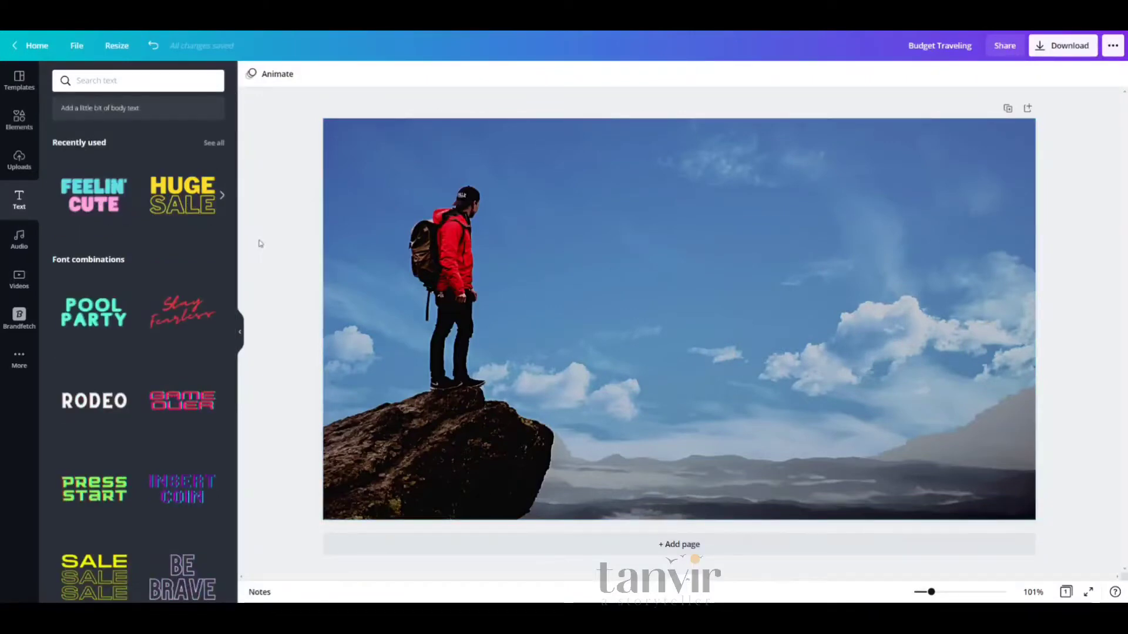
pyautogui.click(94, 195)
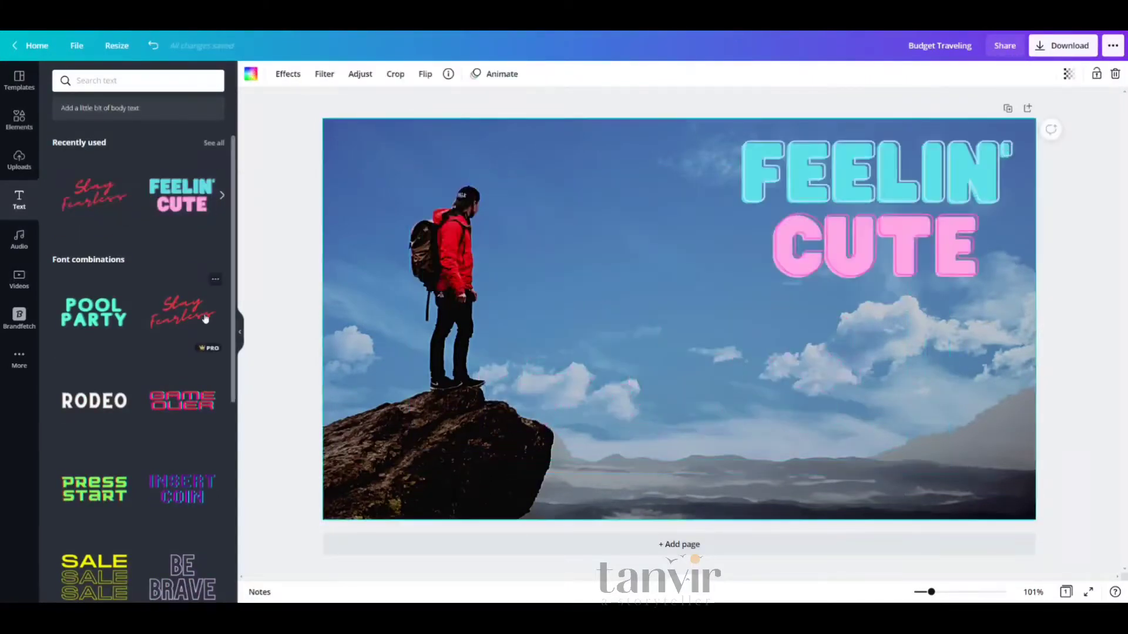
pyautogui.click(205, 318)
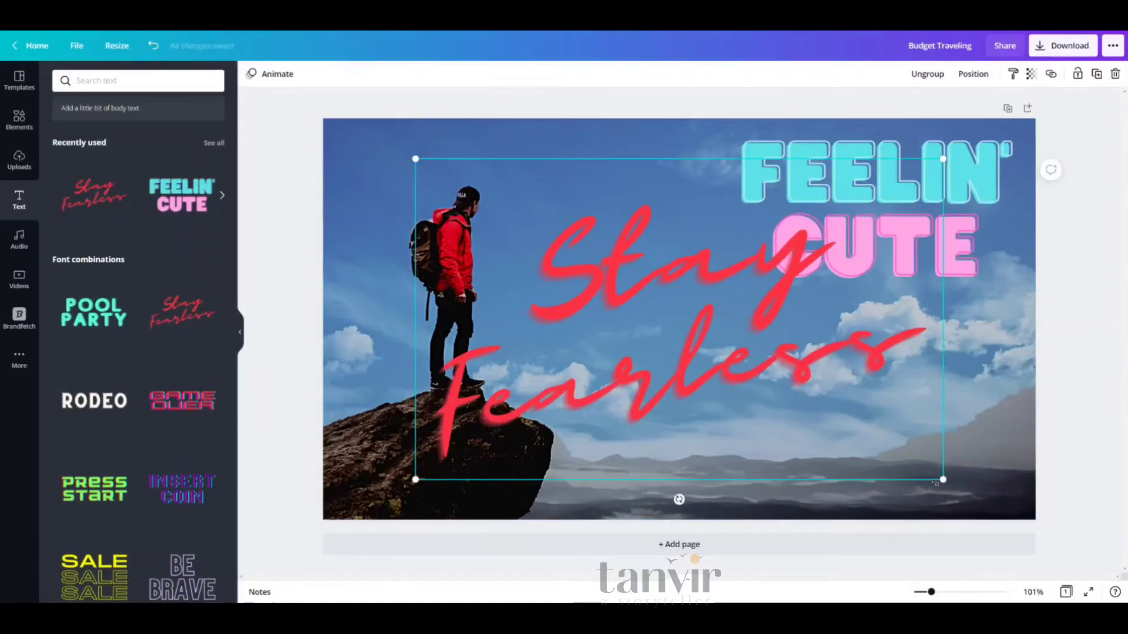
pyautogui.moveTo(942, 480); pyautogui.dragTo(688, 335)
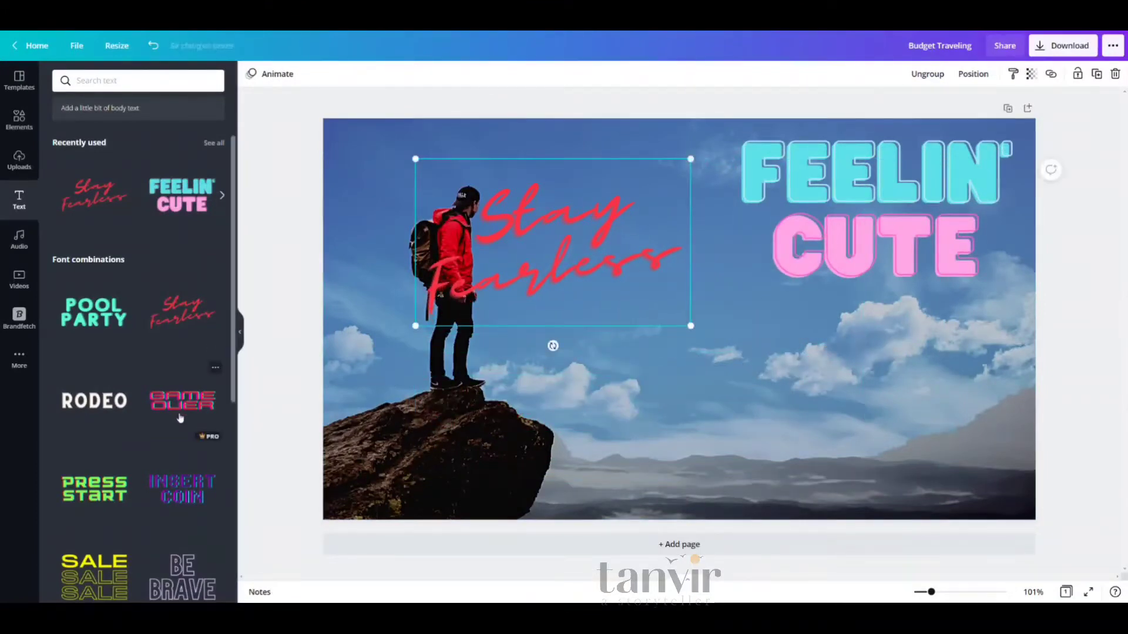
pyautogui.click(182, 401)
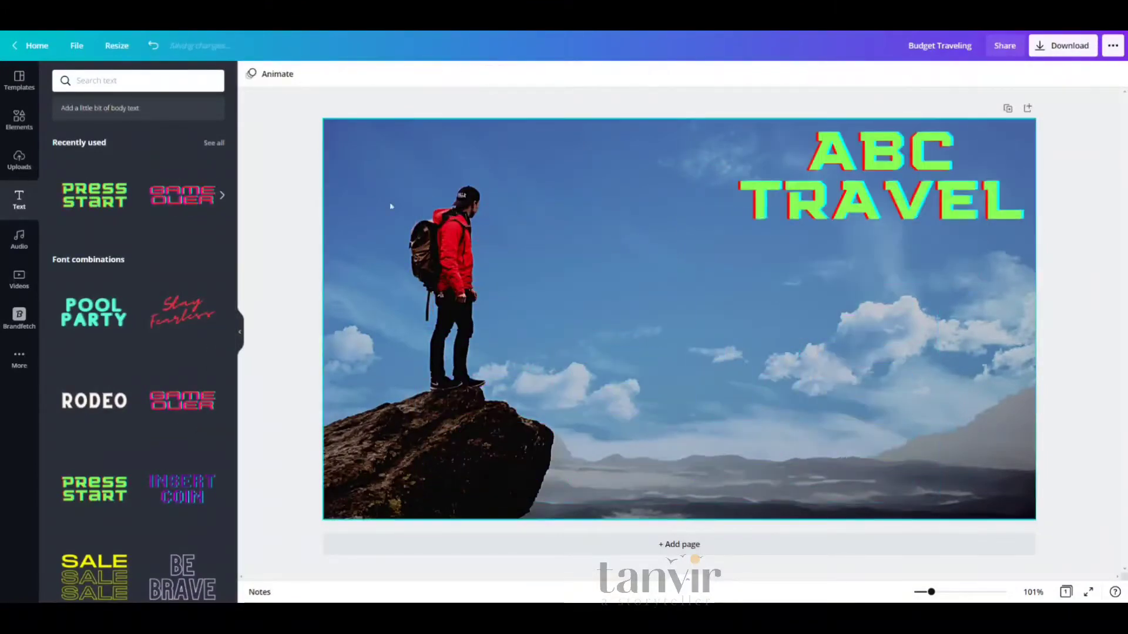
# Step: Upload the lake photo 20191208_121234 from the device
pyautogui.click(19, 159)
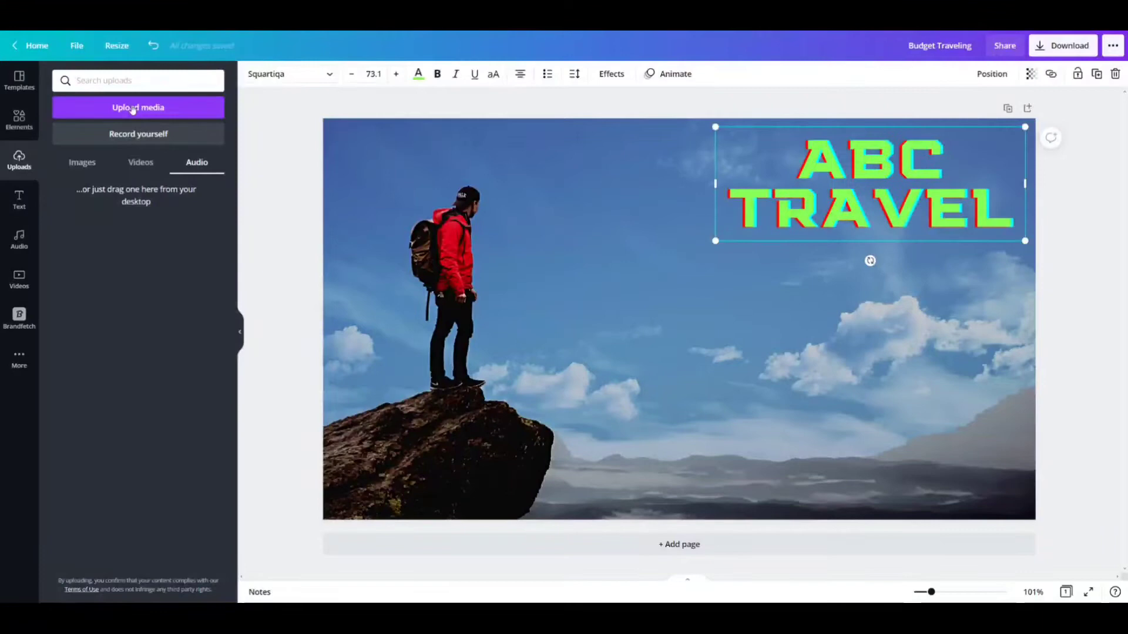
pyautogui.click(133, 109)
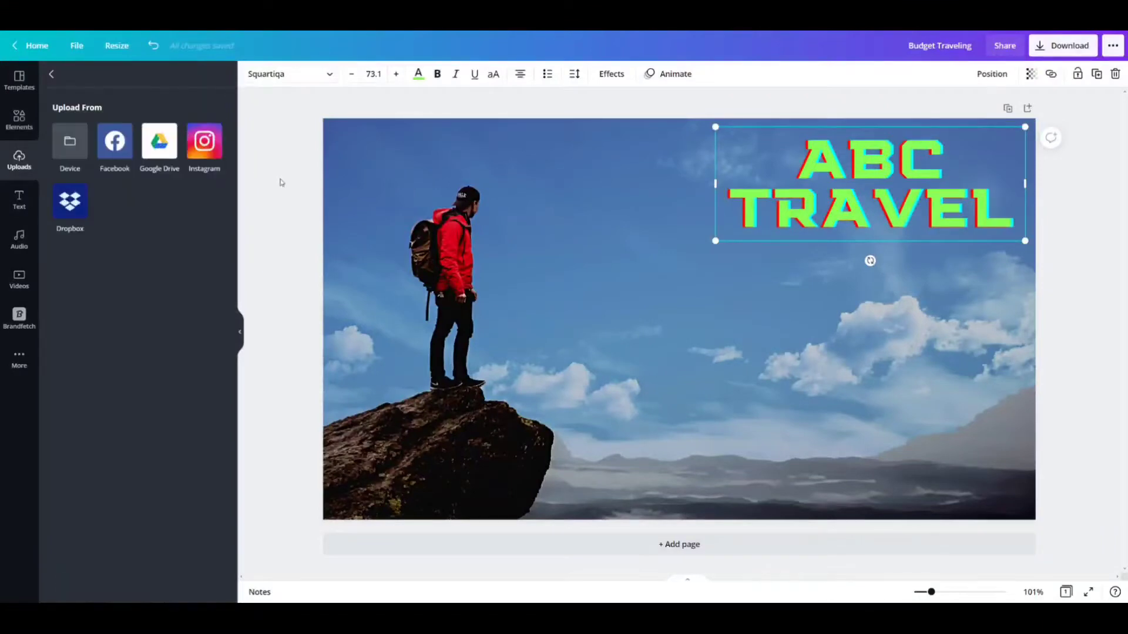
pyautogui.click(74, 148)
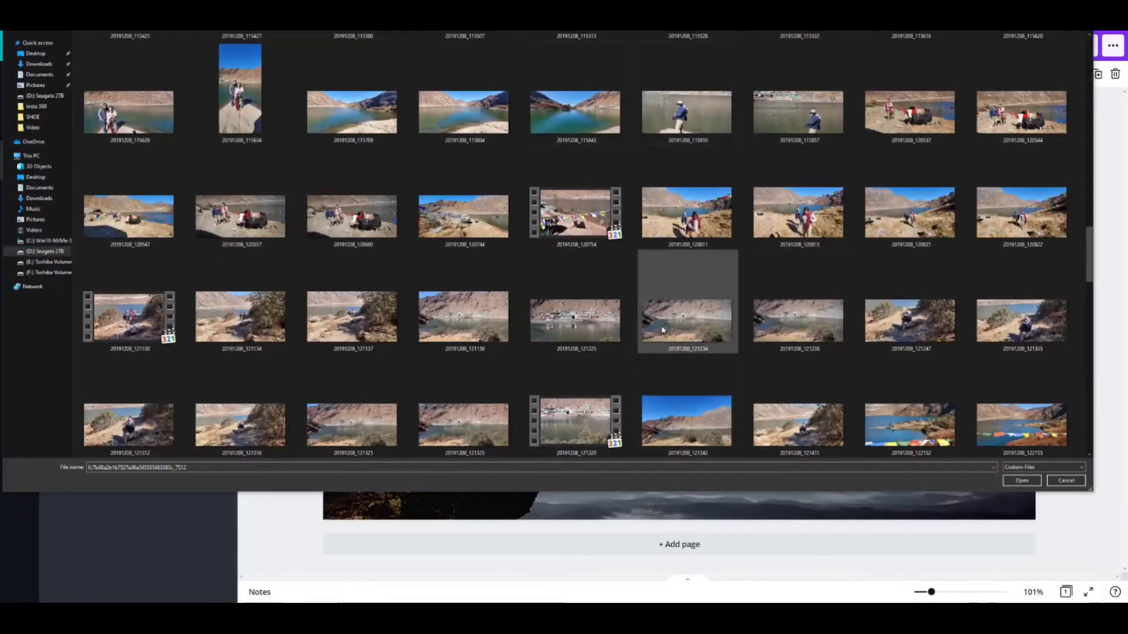
pyautogui.doubleClick(700, 321)
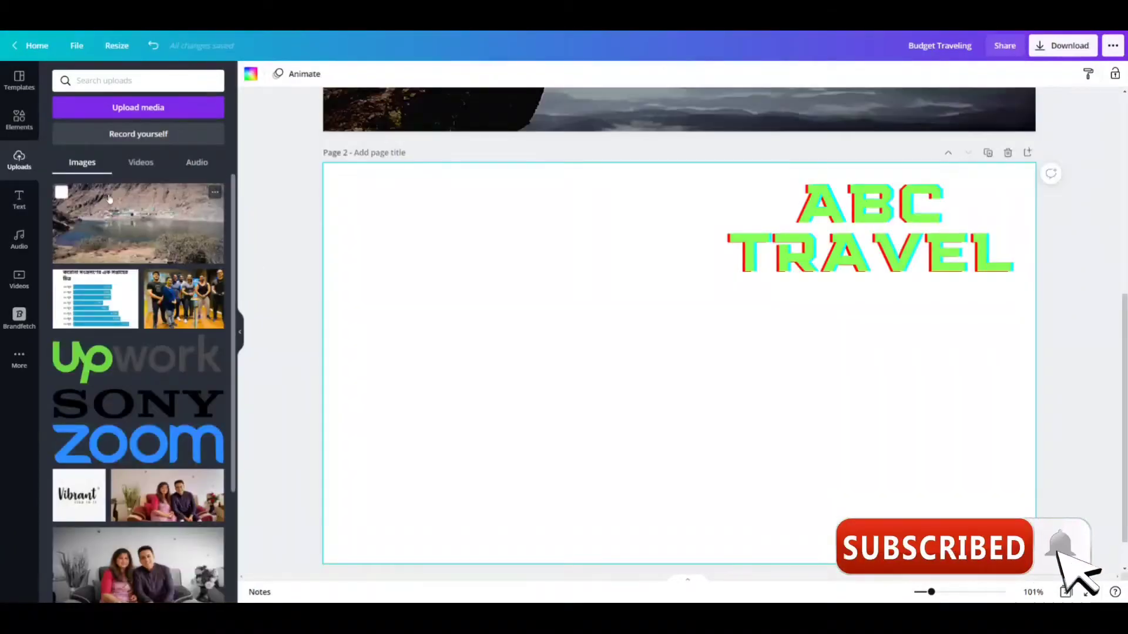
# Step: Place the uploaded lake photo on page 2 and enlarge it to cover the whole page behind the ABC TRAVEL text
pyautogui.click(119, 210)
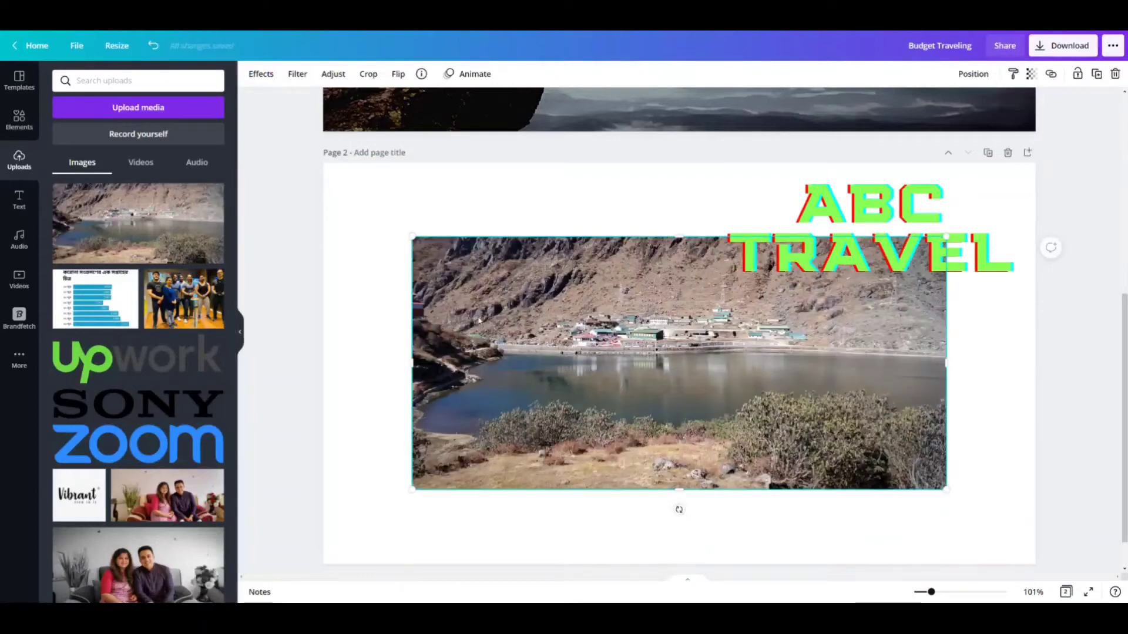
pyautogui.scroll(-1, 989, 370)
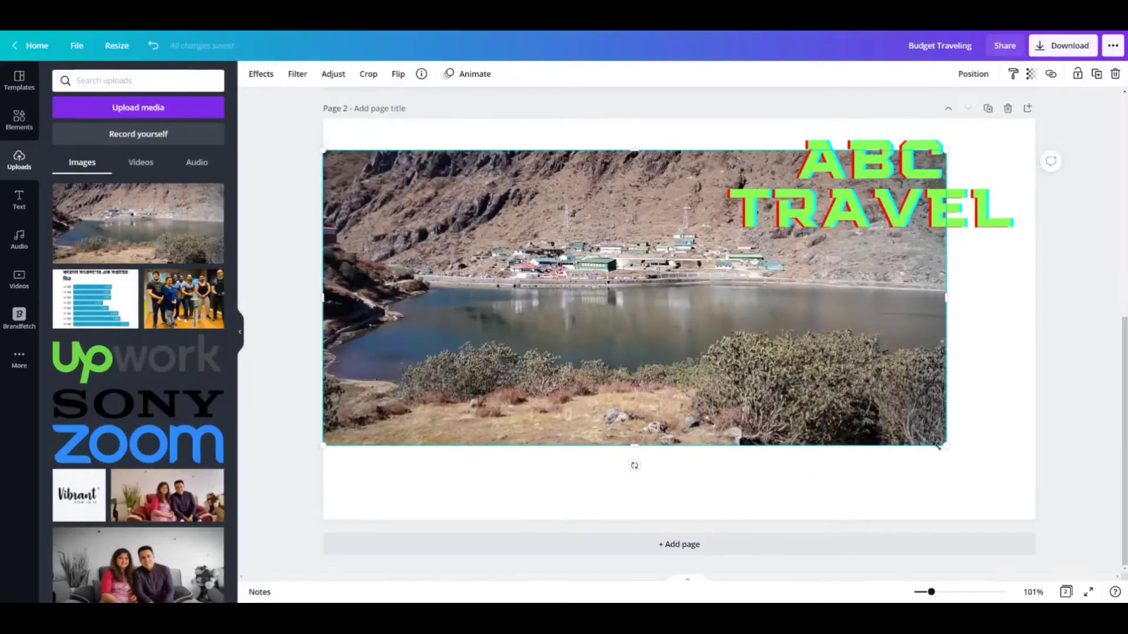
pyautogui.moveTo(997, 481); pyautogui.dragTo(1034, 510)
pyautogui.moveTo(678, 146); pyautogui.dragTo(676, 107)
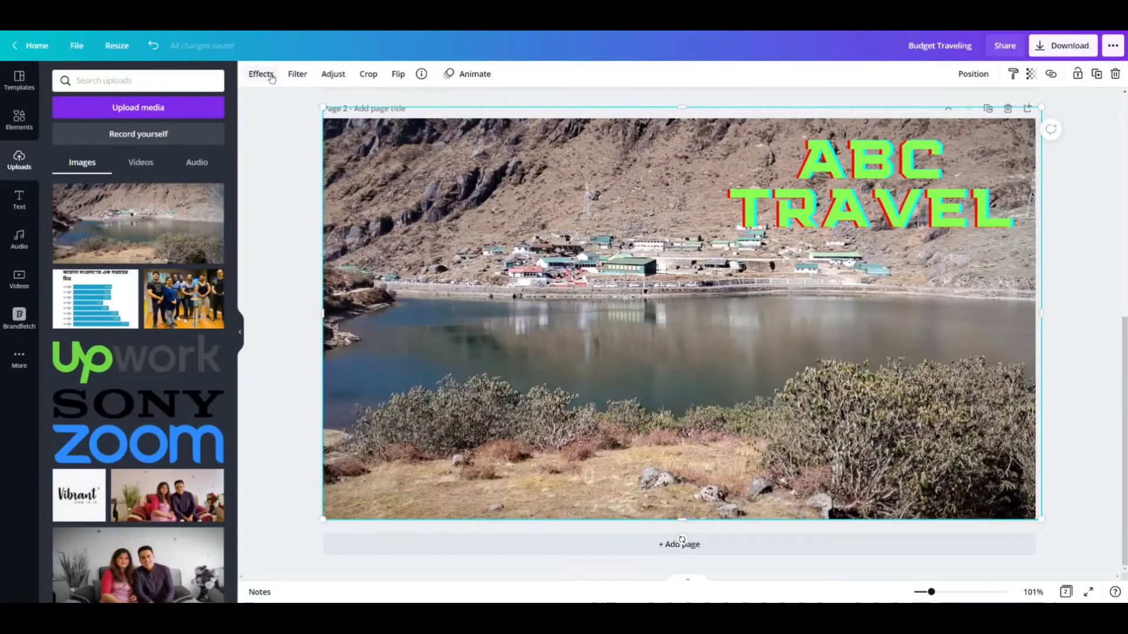
# Step: Try the Summer, Festive and Epic filters on the lake photo
pyautogui.click(290, 78)
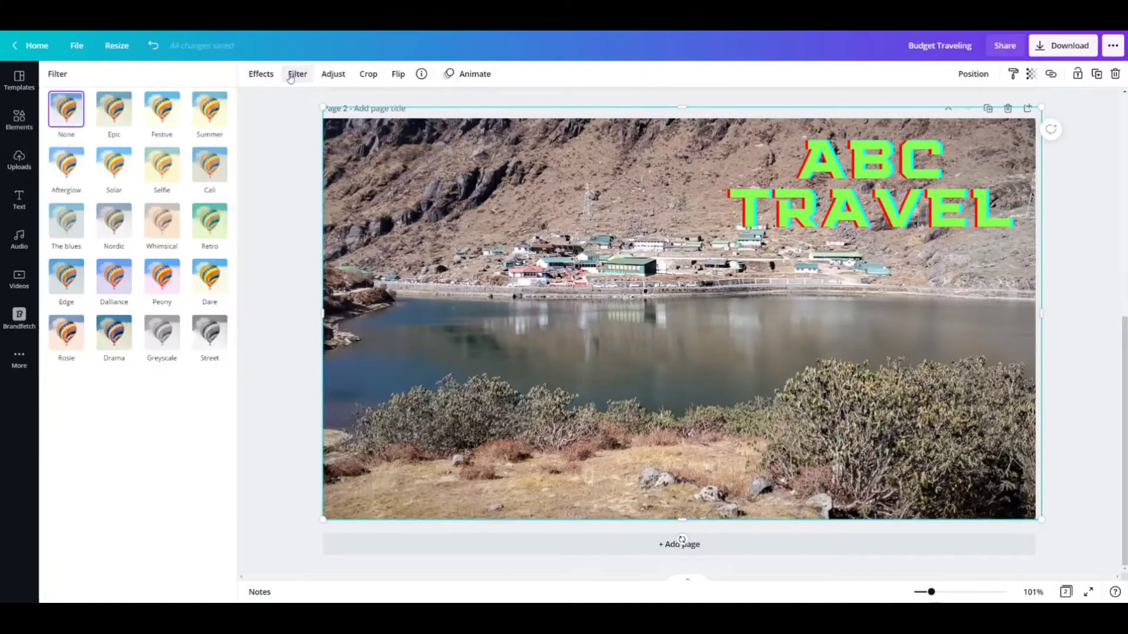
pyautogui.click(207, 111)
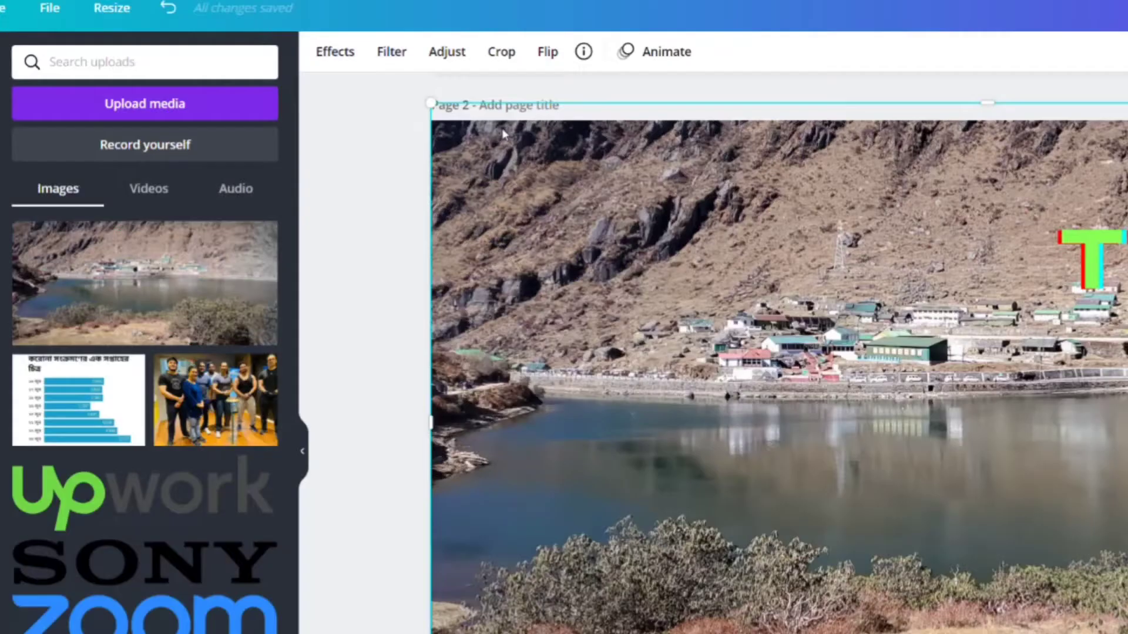
pyautogui.click(377, 58)
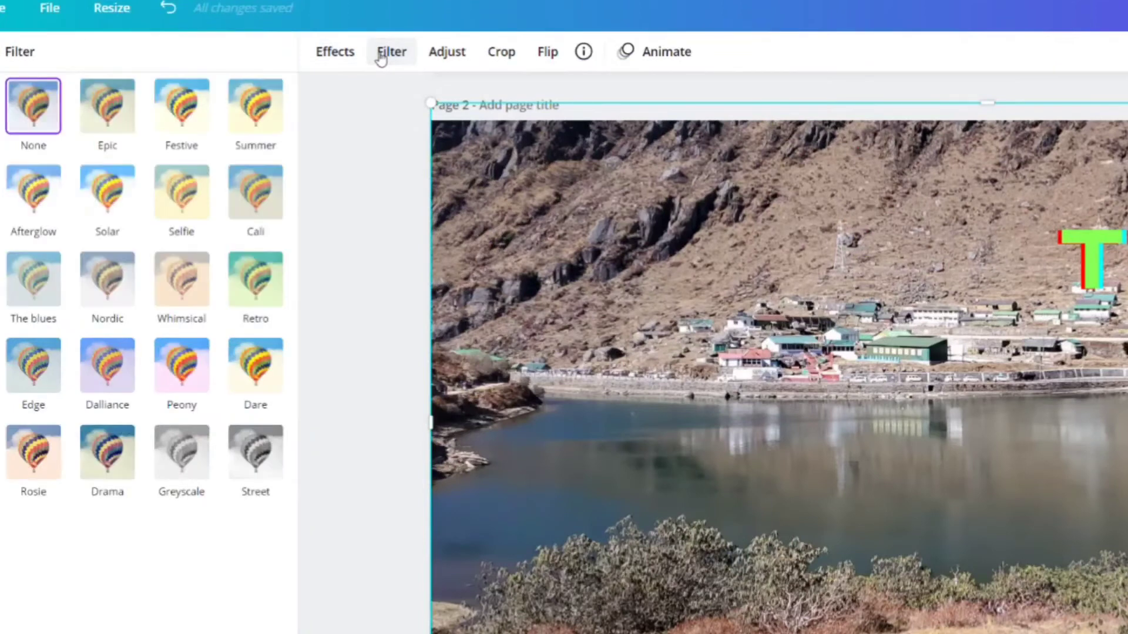
pyautogui.click(251, 111)
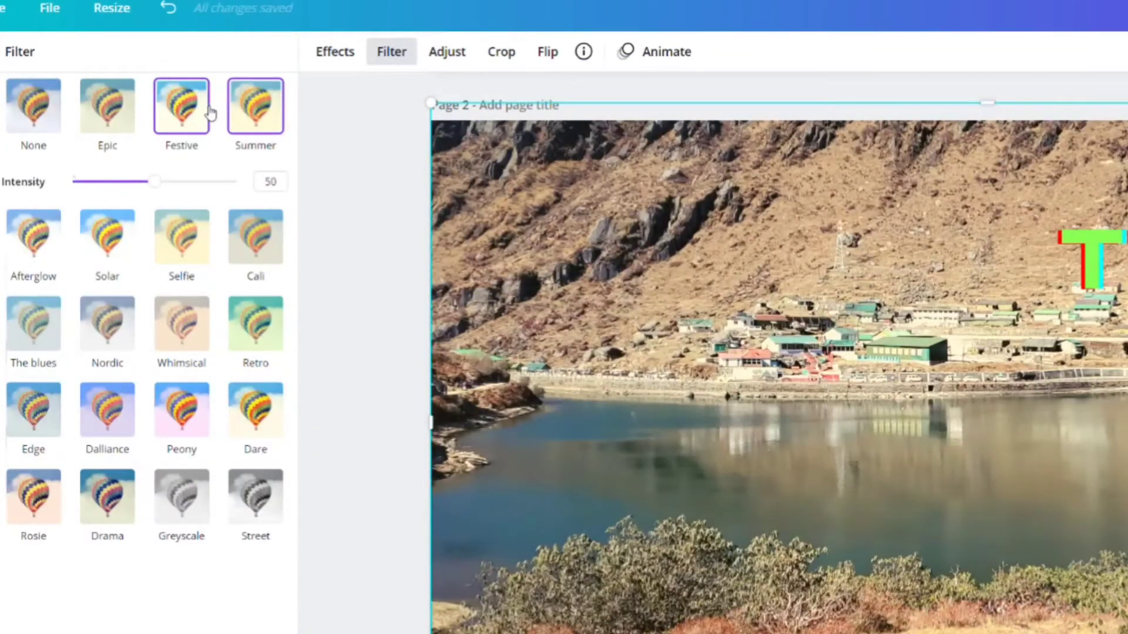
pyautogui.click(183, 112)
pyautogui.click(115, 116)
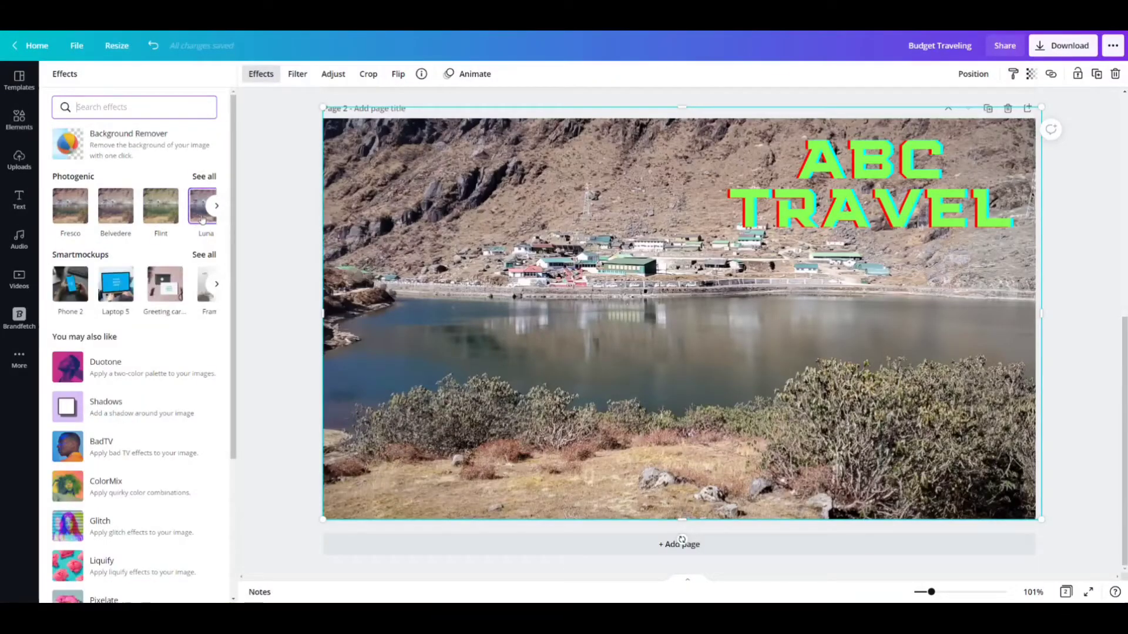
# Step: Try the Luna and Flint Photogenic effects on the lake photo
pyautogui.click(203, 211)
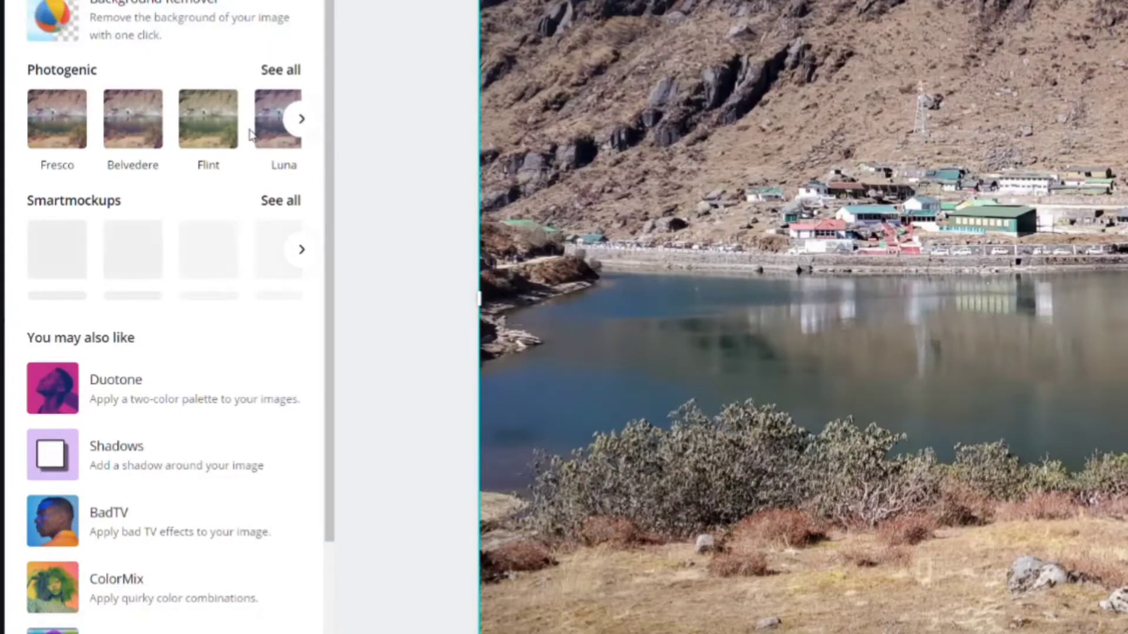
pyautogui.click(171, 214)
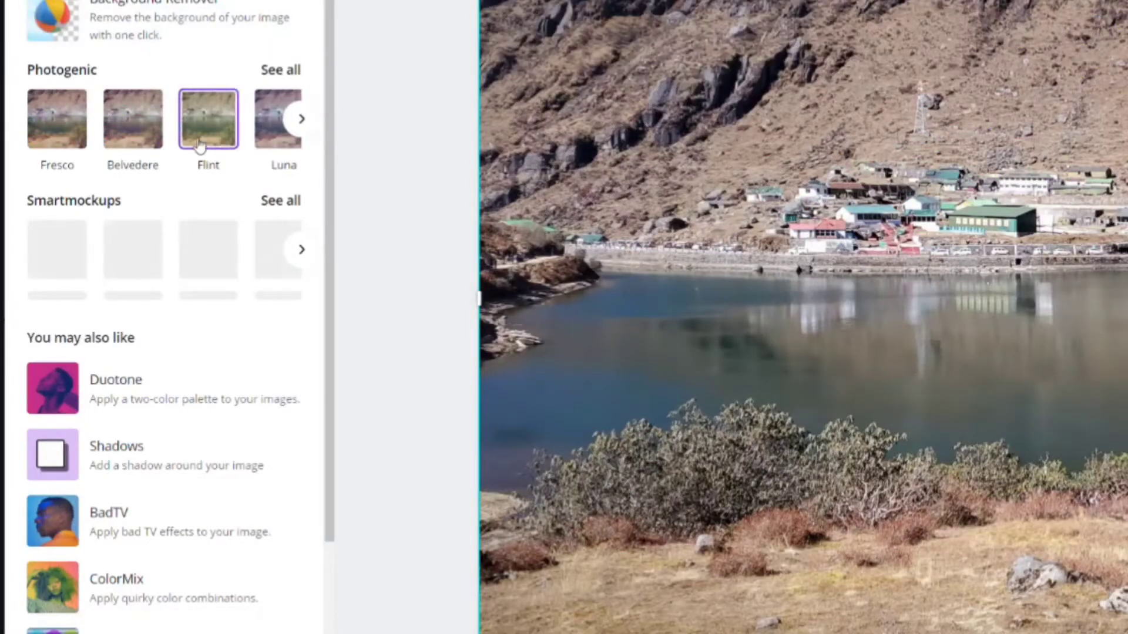
pyautogui.click(278, 140)
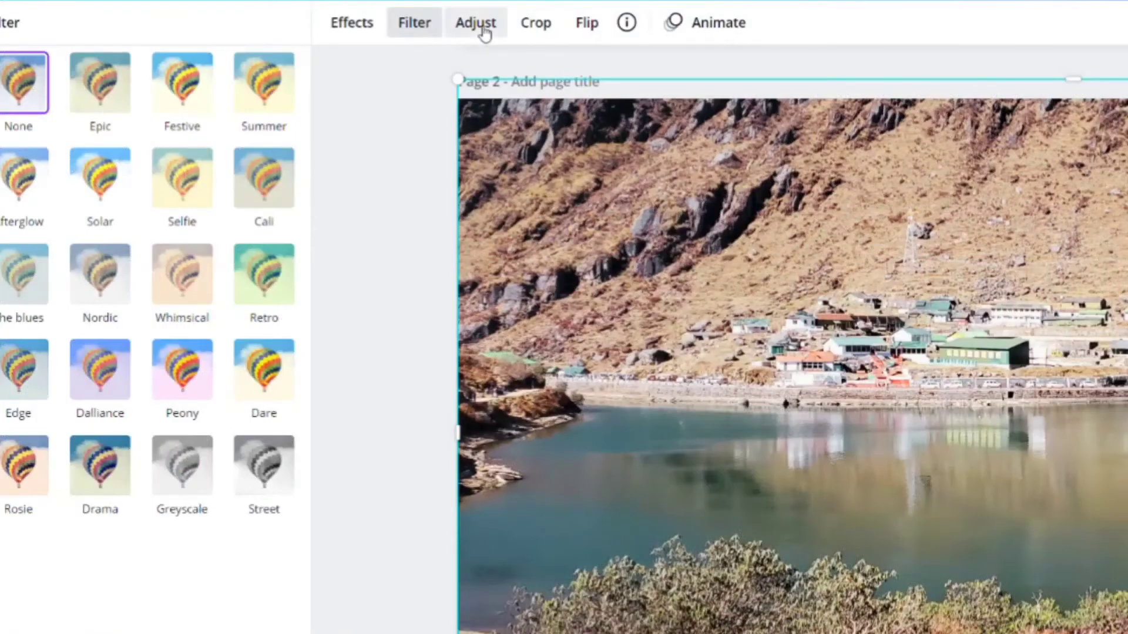
# Step: Try the brightness and contrast adjustments on the lake photo, setting the brightness to 1
pyautogui.click(479, 29)
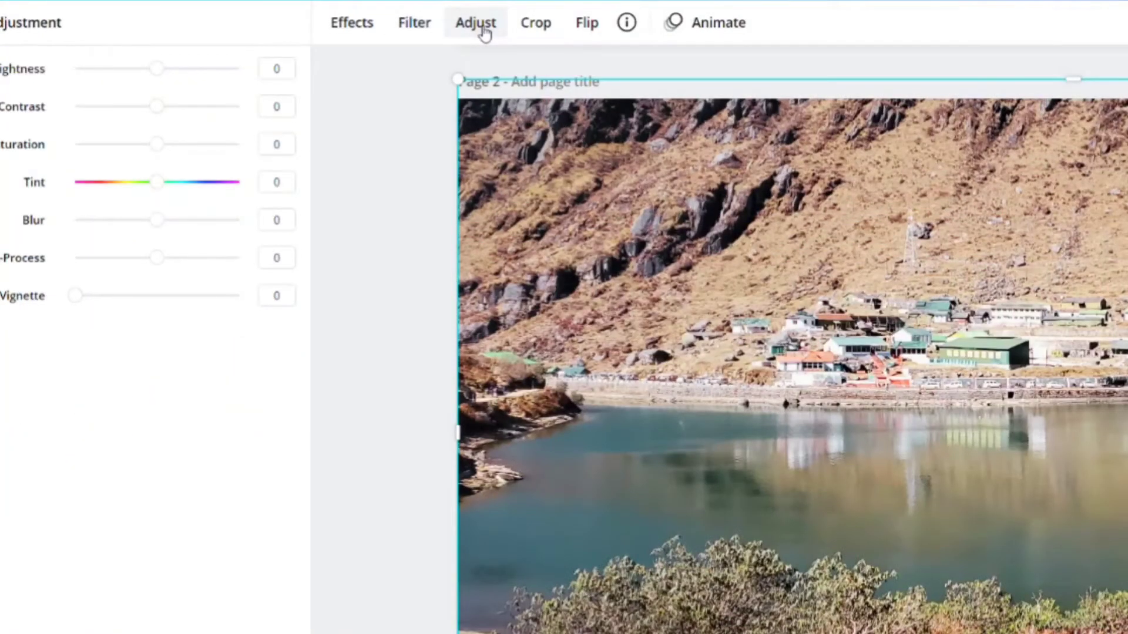
pyautogui.moveTo(157, 74)
pyautogui.mouseDown()
pyautogui.moveTo(202, 69)
pyautogui.moveTo(158, 68)
pyautogui.mouseUp()
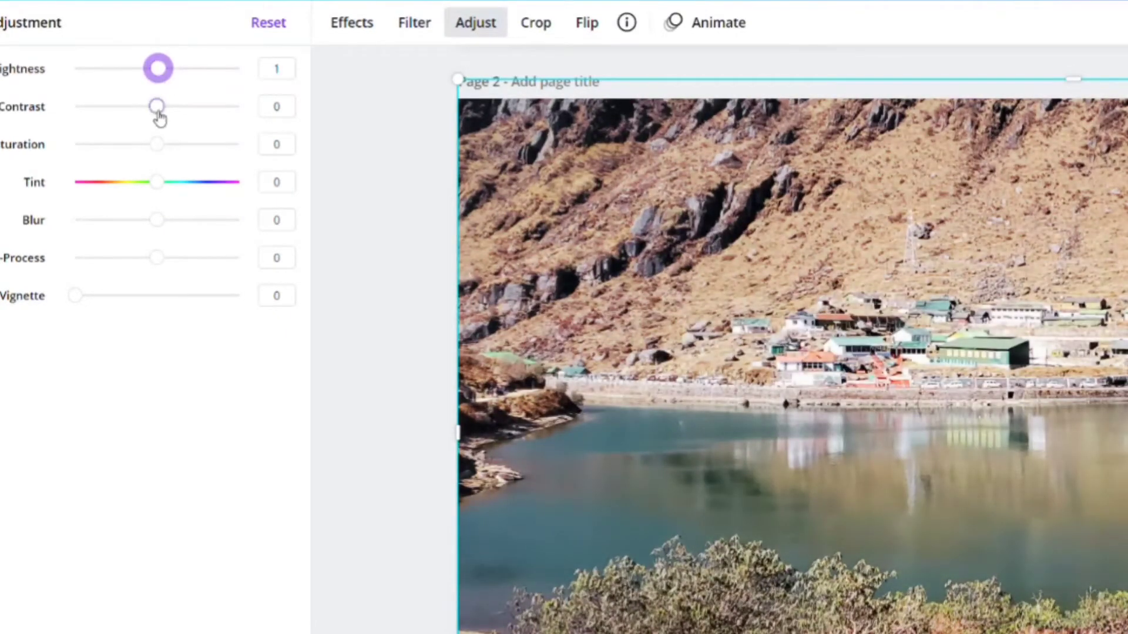
pyautogui.moveTo(156, 108)
pyautogui.mouseDown()
pyautogui.moveTo(125, 106)
pyautogui.moveTo(156, 106)
pyautogui.mouseUp()
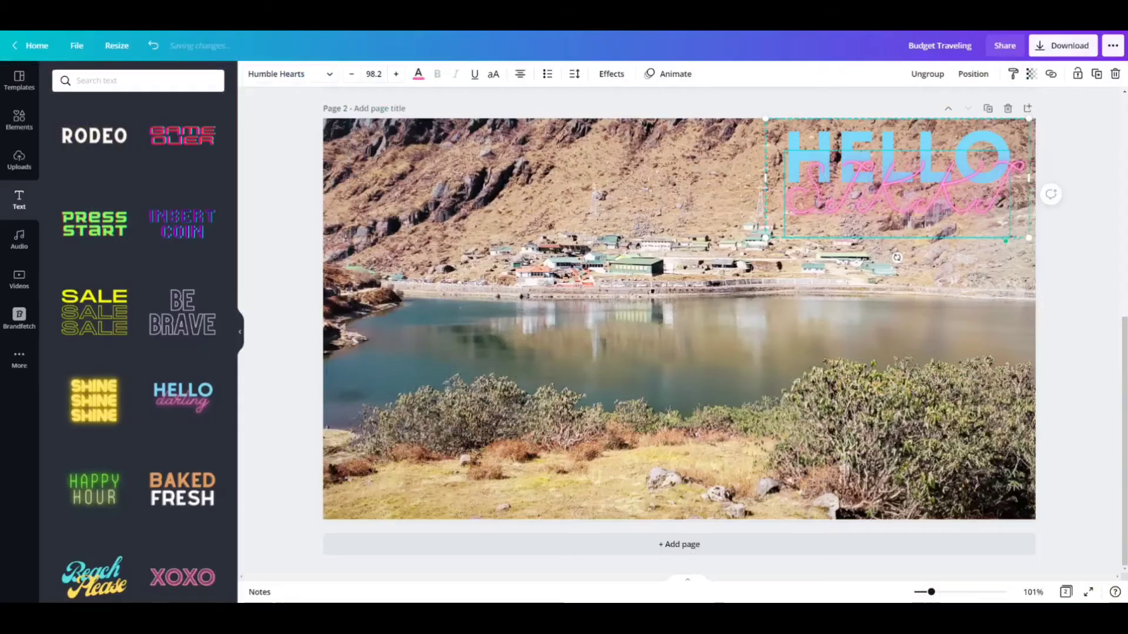
# Step: Complete the pink script line under HELLO so it reads SIKKIM
pyautogui.write('m')
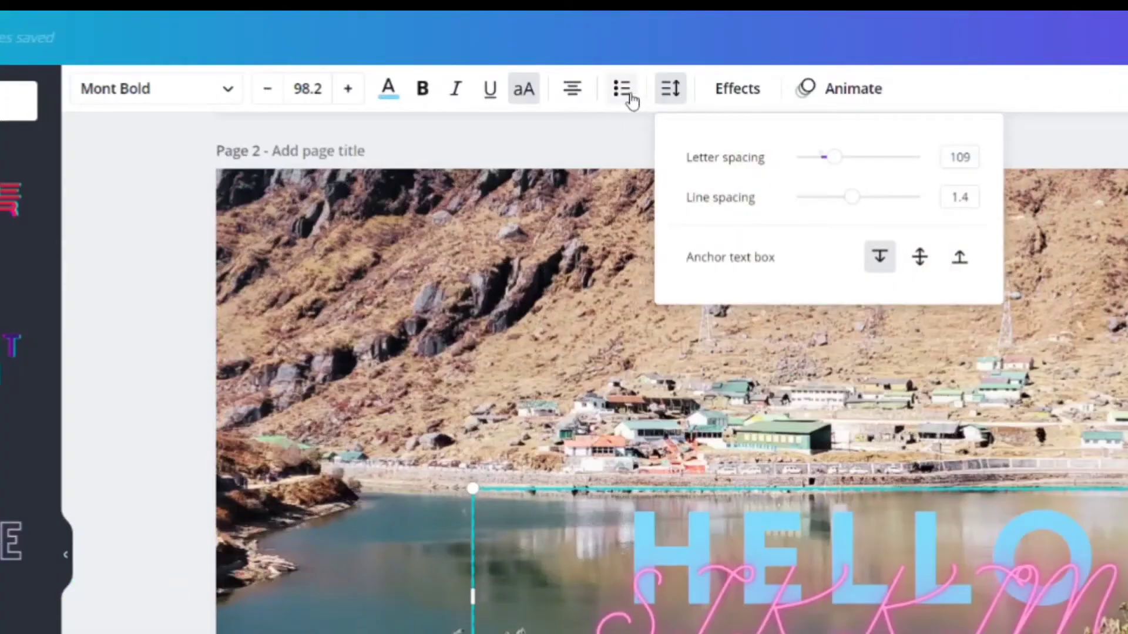
# Step: Try a bulleted list and left alignment on the HELLO text
pyautogui.click(552, 80)
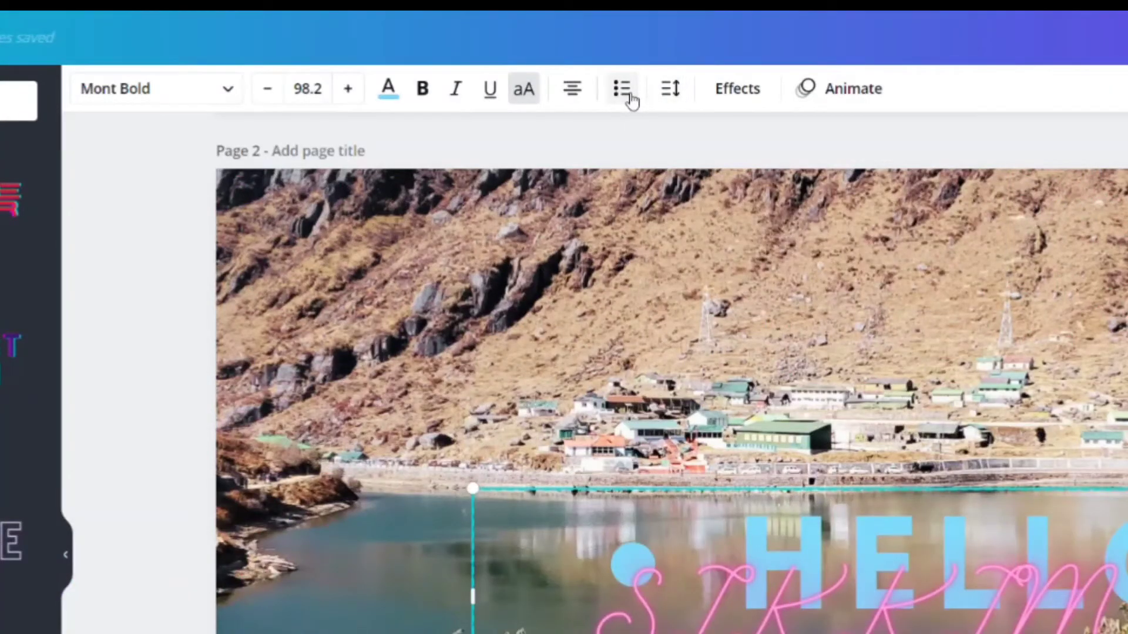
pyautogui.click(631, 99)
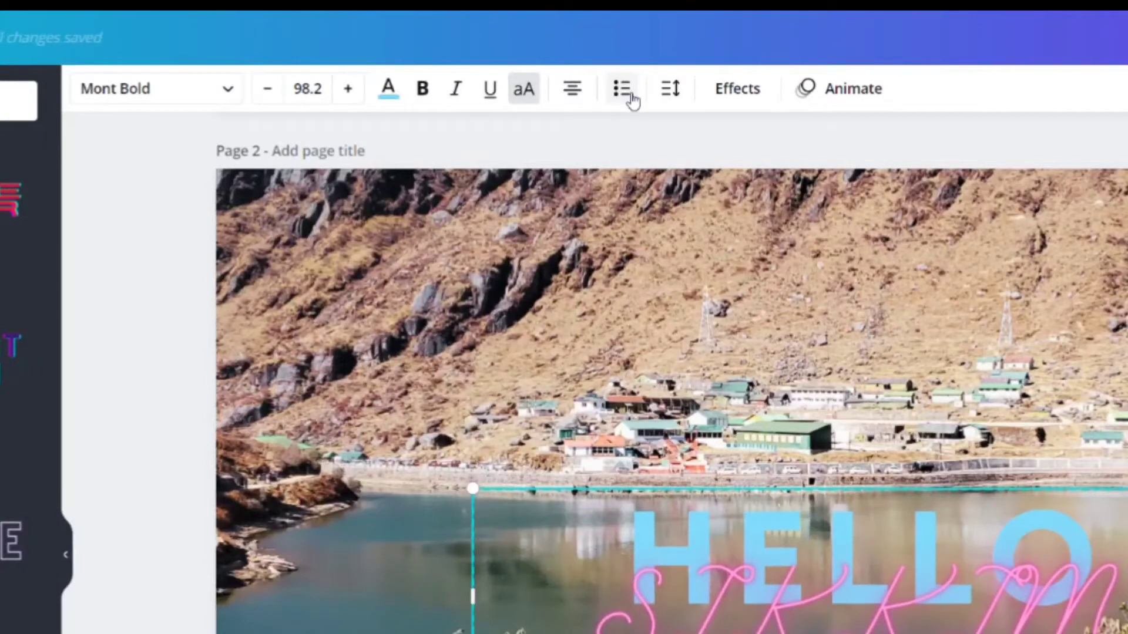
pyautogui.click(573, 97)
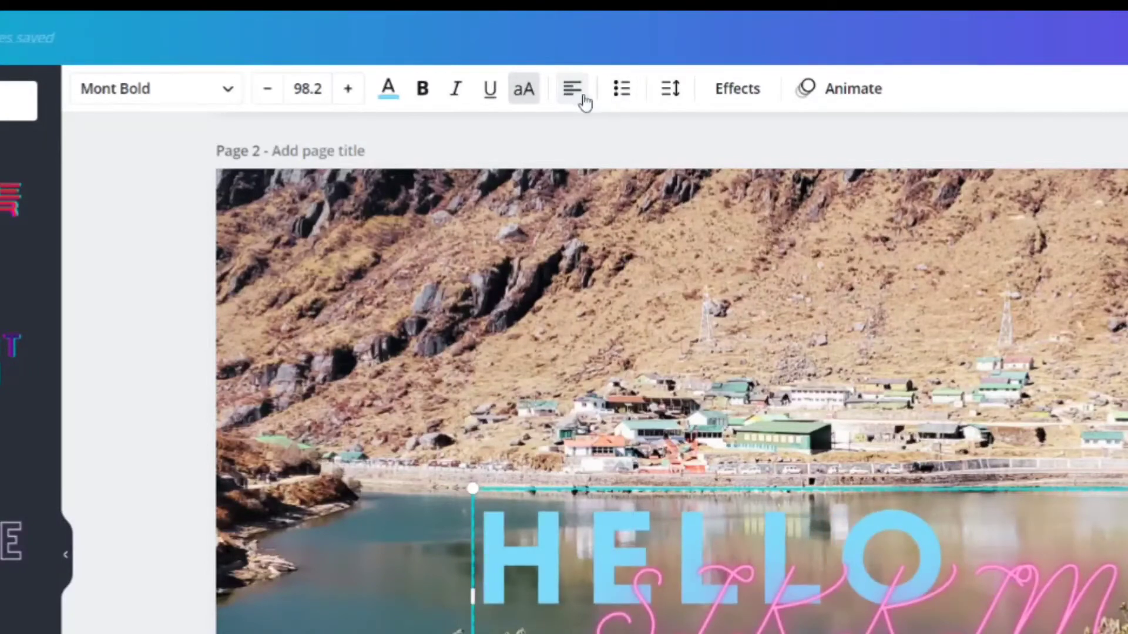
pyautogui.click(573, 88)
# Step: Try tighter and wider letter spacing on the HELLO text, plus a bulleted list that gets undone
pyautogui.click(670, 88)
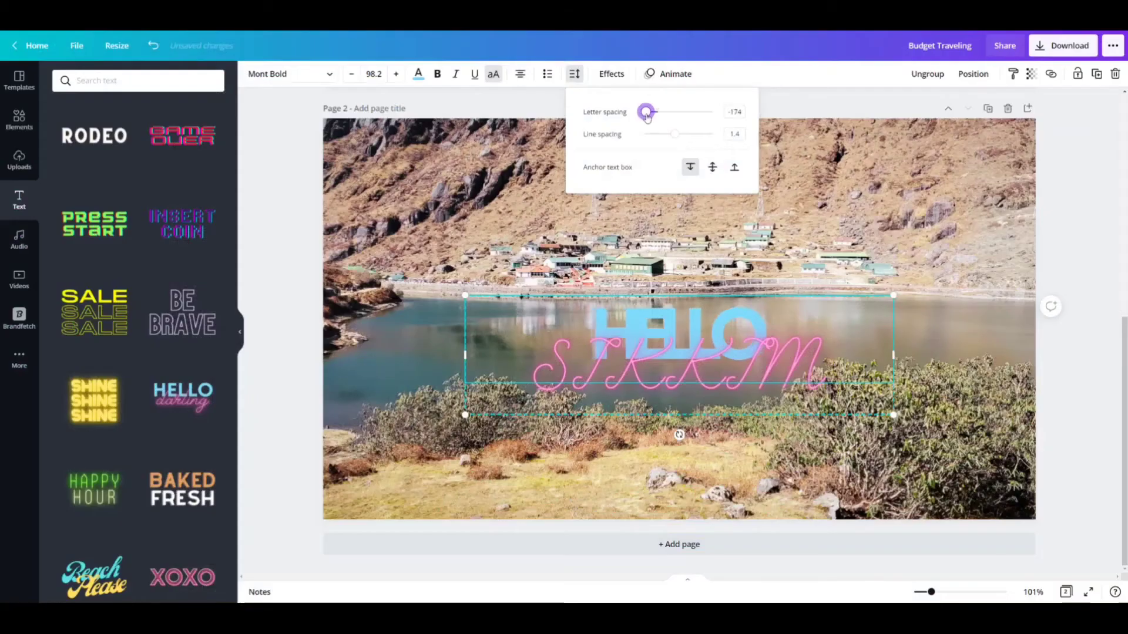
pyautogui.moveTo(797, 157); pyautogui.dragTo(840, 159)
pyautogui.moveTo(670, 116)
pyautogui.mouseDown()
pyautogui.moveTo(657, 112)
pyautogui.moveTo(679, 134)
pyautogui.moveTo(664, 134)
pyautogui.moveTo(694, 136)
pyautogui.moveTo(675, 134)
pyautogui.mouseUp()
pyautogui.click(552, 78)
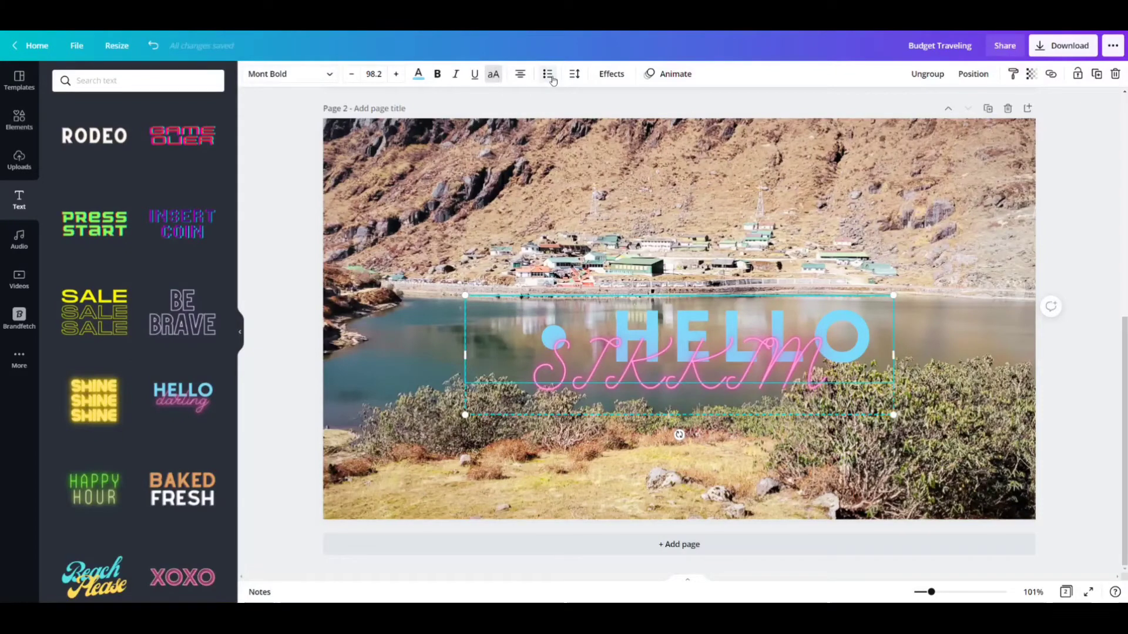
pyautogui.hotkey('ctrl', 'z')
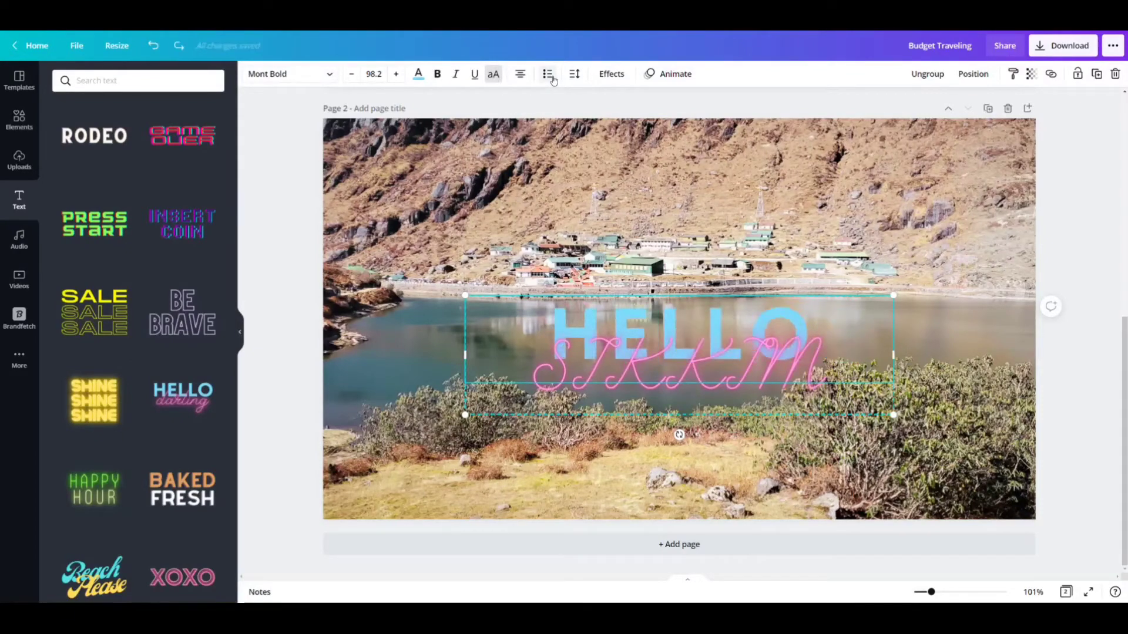
# Step: Justify the HELLO text and try it in lowercase before restoring uppercase
pyautogui.click(515, 77)
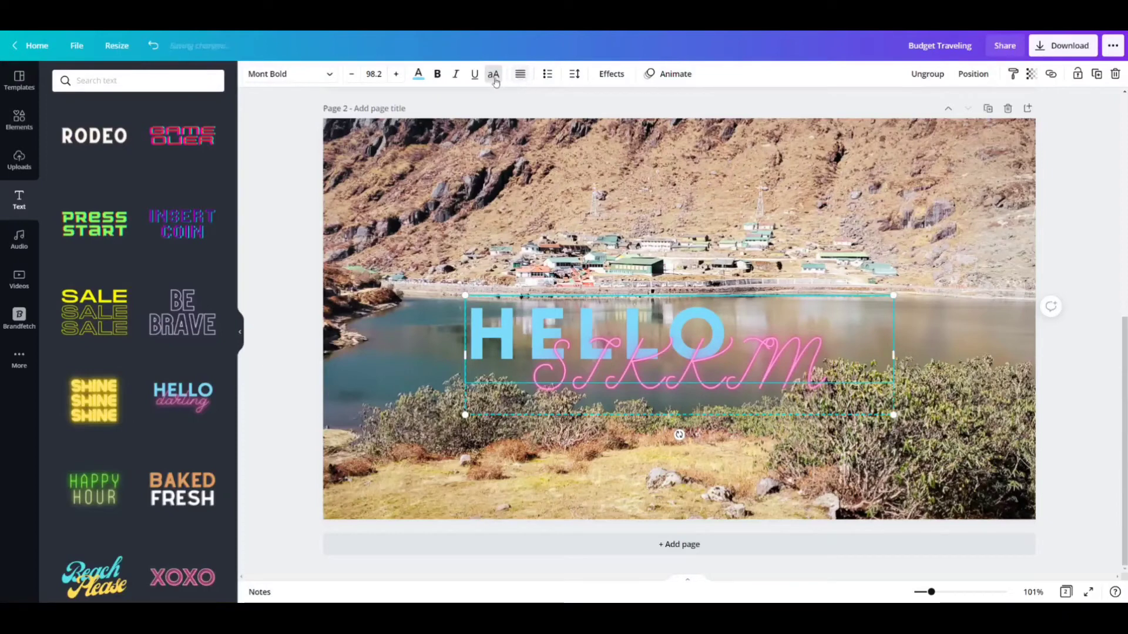
pyautogui.click(493, 75)
pyautogui.click(494, 77)
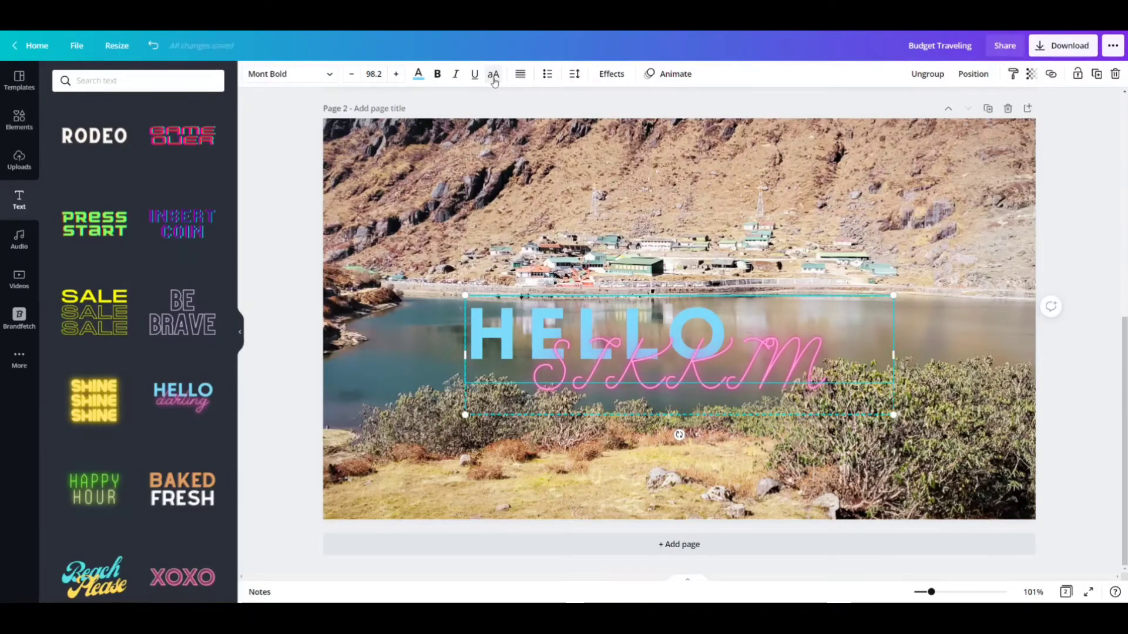
pyautogui.click(494, 78)
pyautogui.click(494, 78)
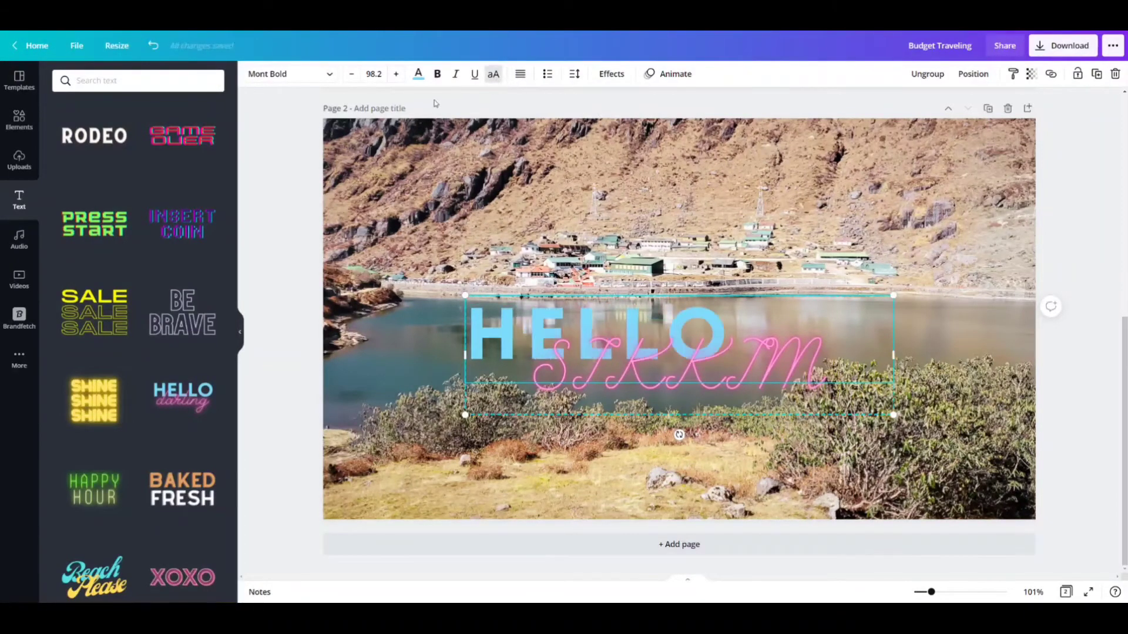
pyautogui.click(492, 77)
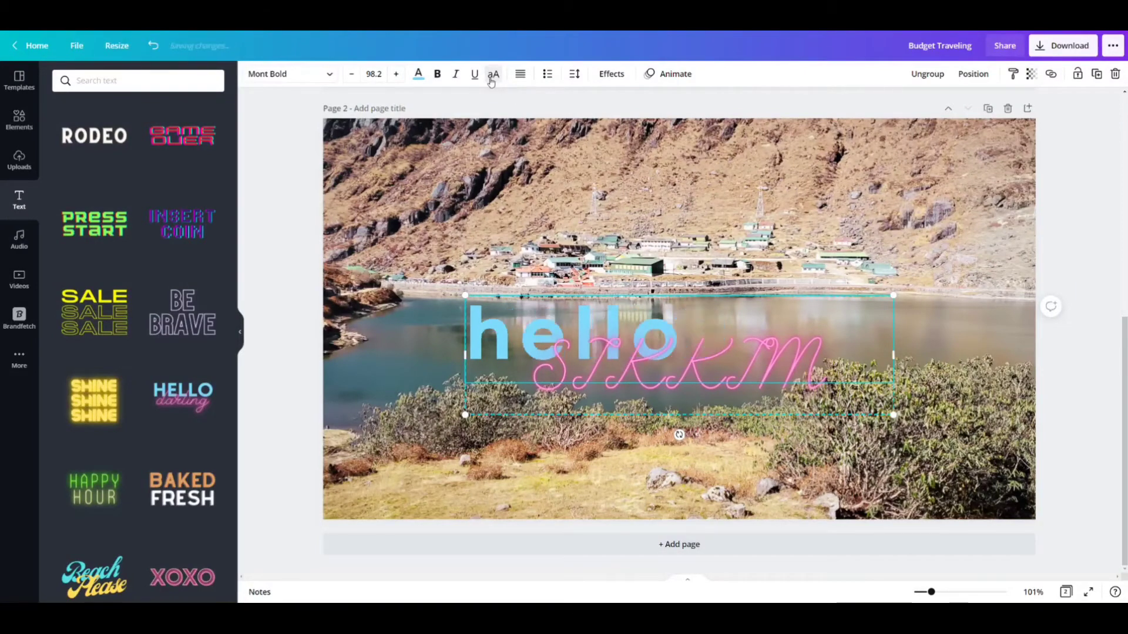
pyautogui.click(493, 77)
# Step: Try purple on the HELLO text and recolor it light turquoise
pyautogui.click(419, 74)
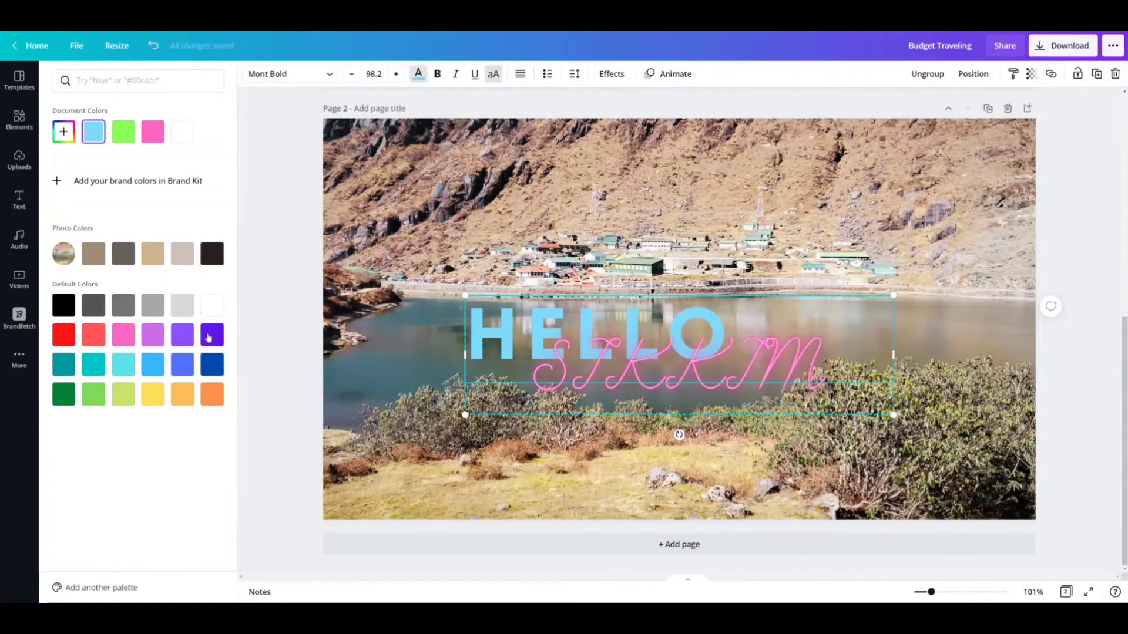
pyautogui.click(210, 338)
pyautogui.click(123, 364)
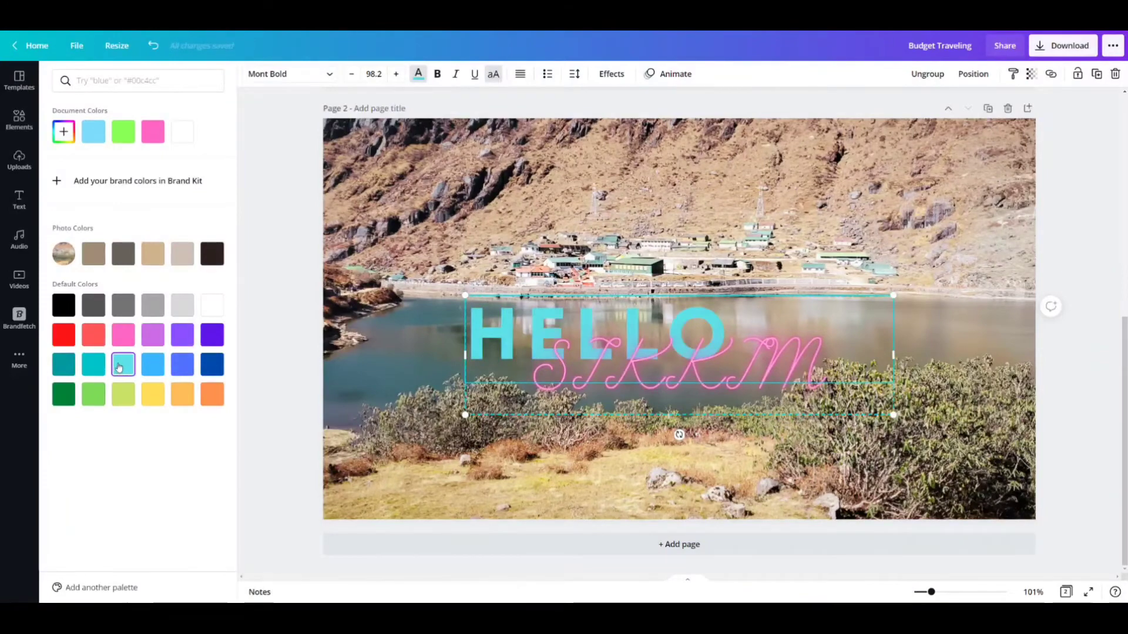
pyautogui.click(866, 316)
# Step: Resize the HELLO SIKKIM text group and place it in the photo's upper right corner
pyautogui.moveTo(758, 366); pyautogui.dragTo(767, 344)
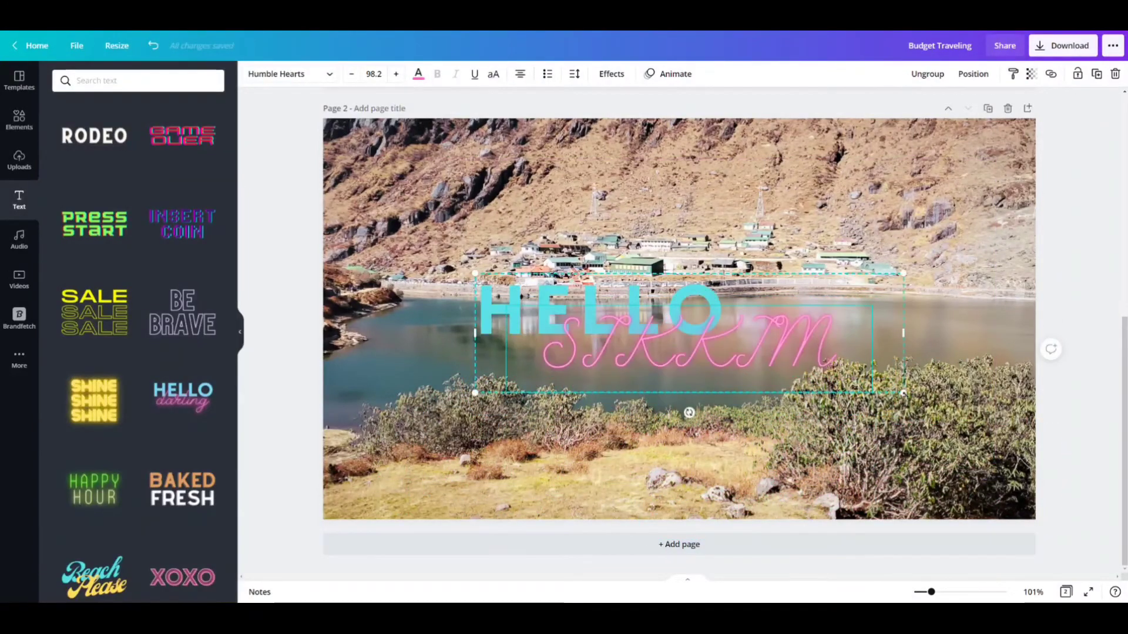
pyautogui.moveTo(903, 393); pyautogui.dragTo(645, 321)
pyautogui.moveTo(578, 299); pyautogui.dragTo(652, 329)
pyautogui.moveTo(712, 348); pyautogui.dragTo(855, 329)
pyautogui.moveTo(991, 359); pyautogui.dragTo(1084, 449)
pyautogui.moveTo(881, 329); pyautogui.dragTo(870, 180)
pyautogui.click(1078, 264)
# Step: Add the "welcome little one!" text combination to the upper left of the lake photo
pyautogui.scroll(-10, 112, 364)
pyautogui.moveTo(258, 392); pyautogui.dragTo(485, 200)
pyautogui.click(212, 132)
# Step: Replace the new text's heading with HO TO TRAVELL SIKKIM and its subtitle with IN 5 DAYS
pyautogui.click(494, 265)
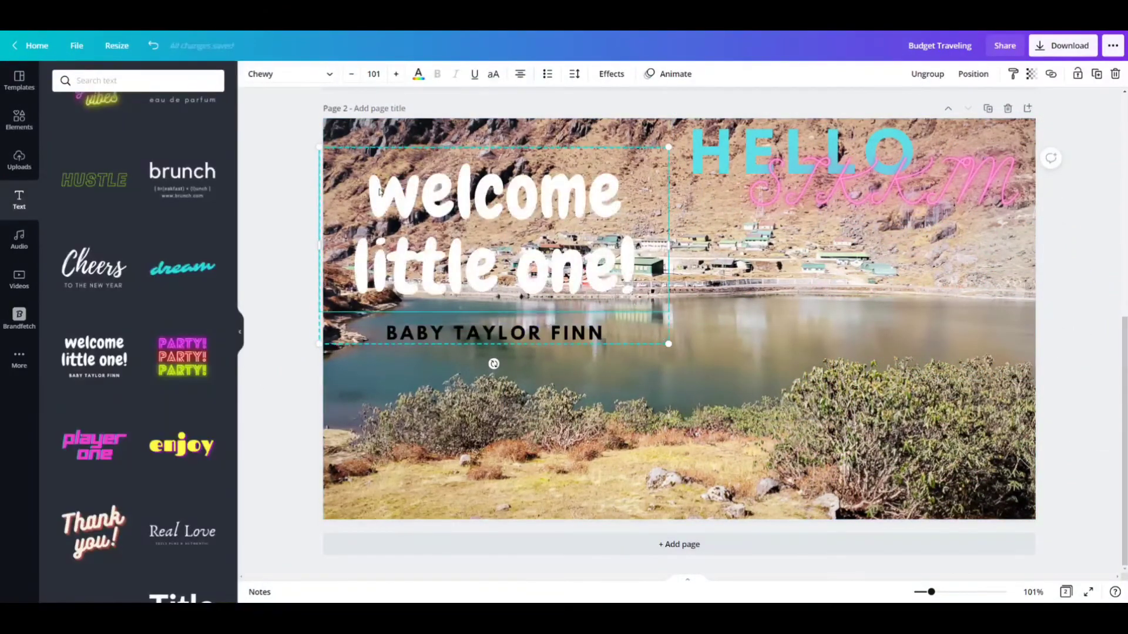
pyautogui.hotkey('ctrl', 'a')
pyautogui.write('HO TO TRAVELL SIKKIM')
pyautogui.click(385, 371)
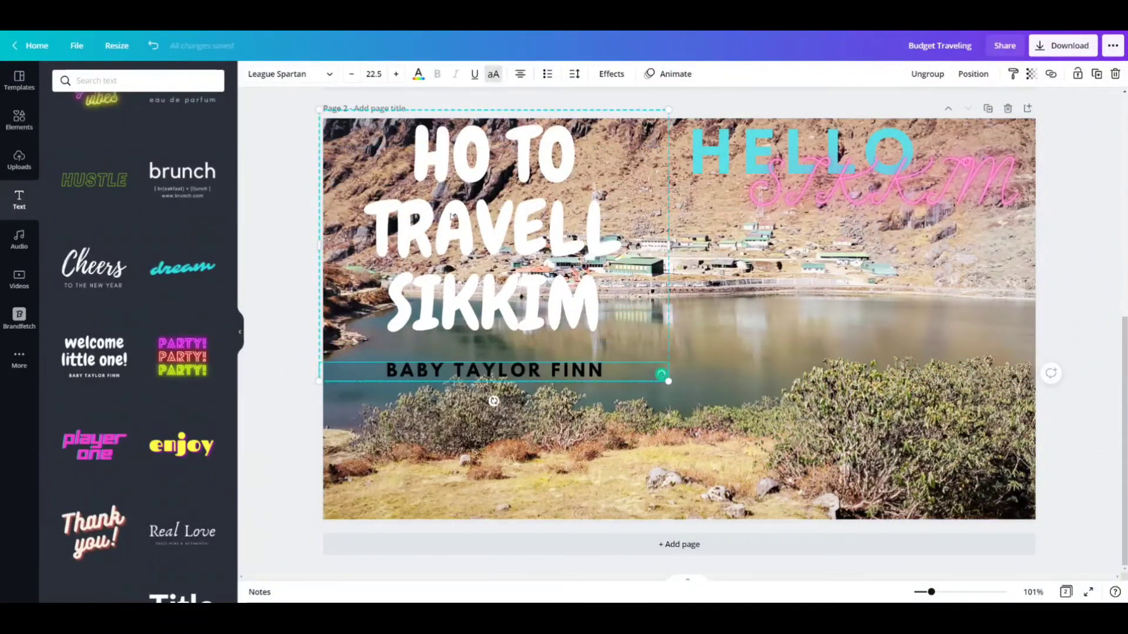
pyautogui.hotkey('ctrl', 'a')
pyautogui.write('5 DAYS')
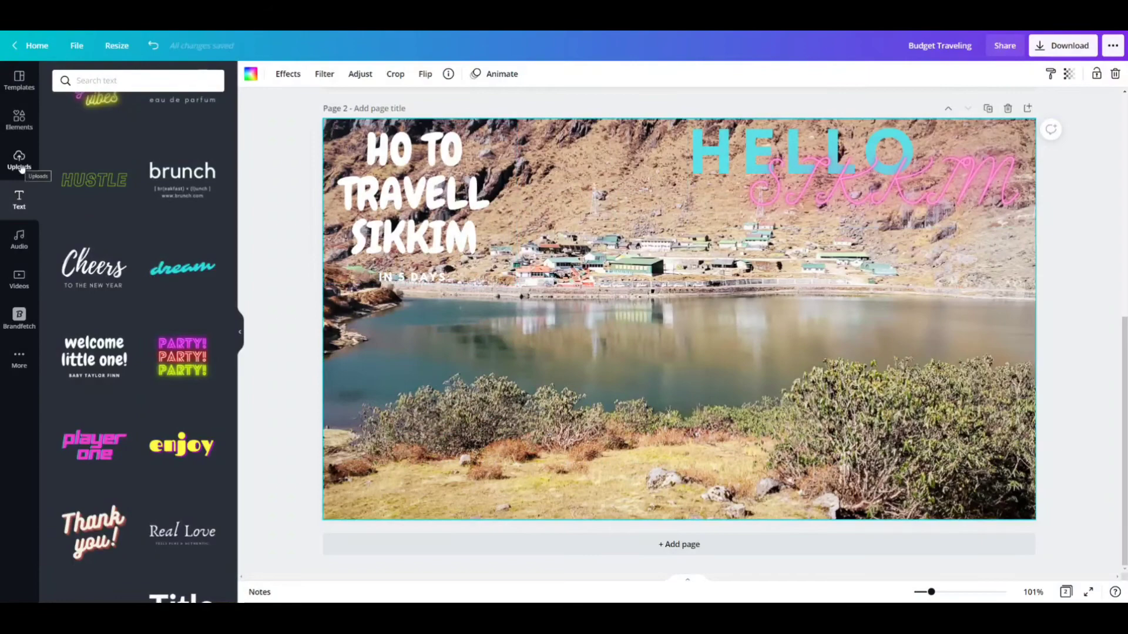
# Step: Place the uploaded photo of the standing man in a grey suit on the page
pyautogui.click(21, 169)
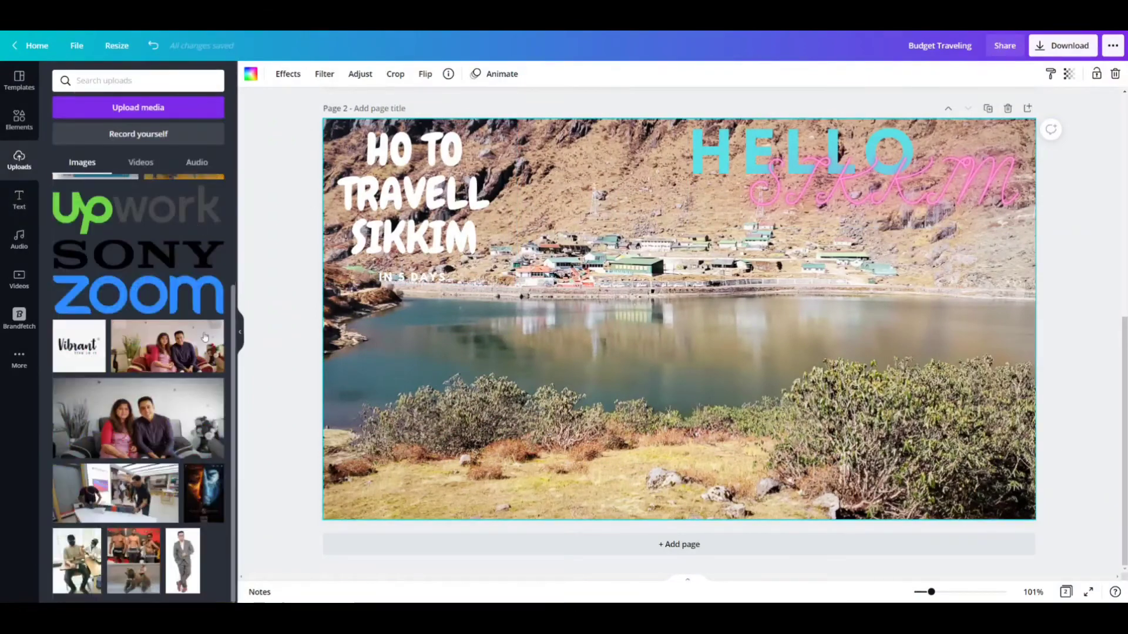
pyautogui.click(191, 538)
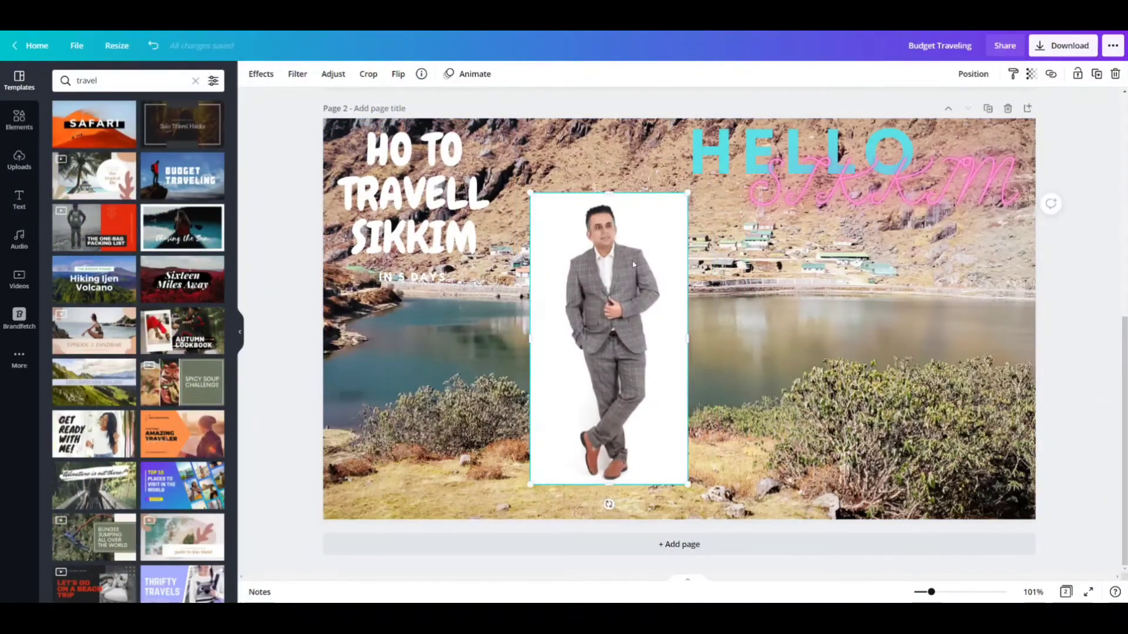
# Step: Remove the background from the man's photo and reposition the cutout over the lake
pyautogui.click(264, 78)
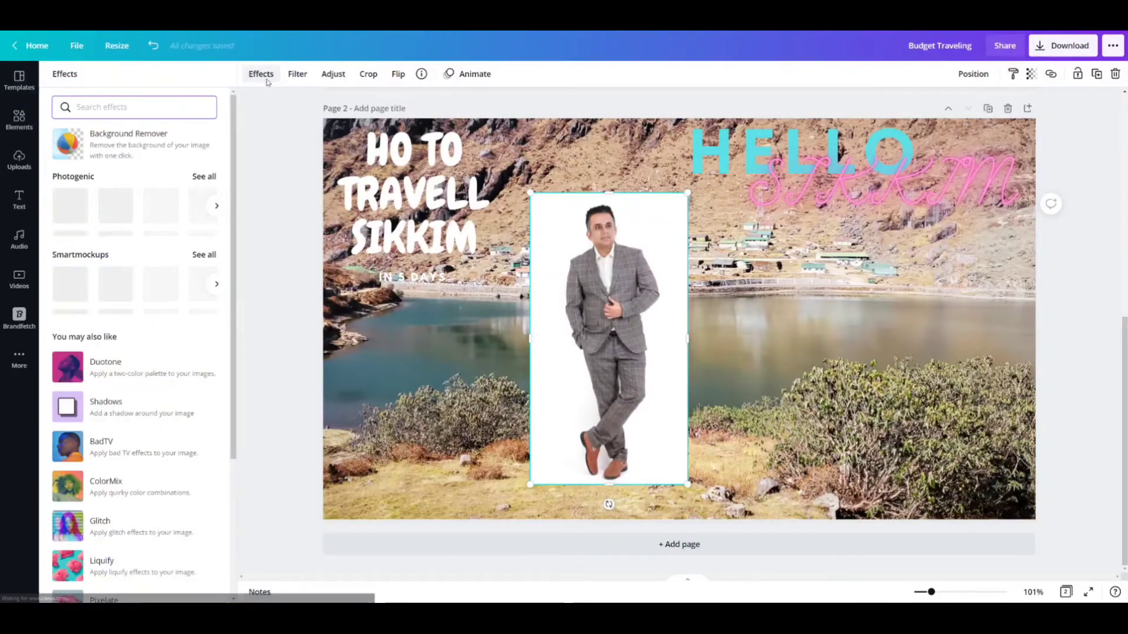
pyautogui.click(145, 139)
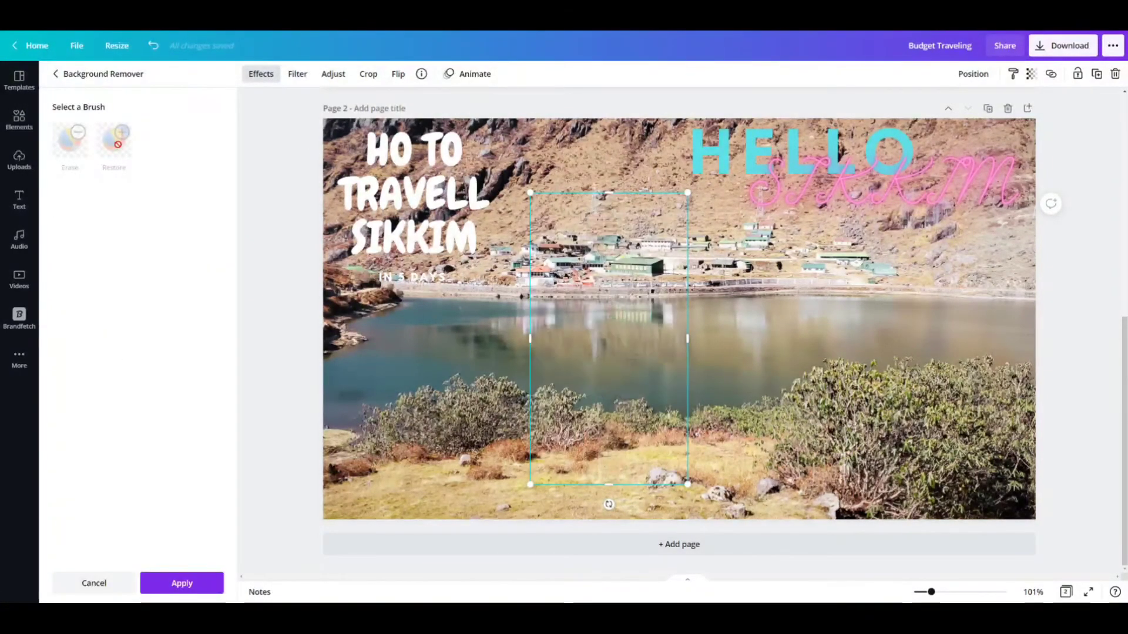
pyautogui.moveTo(673, 455); pyautogui.dragTo(661, 294)
# Step: Recolor the IN 5 DAYS subtitle bright green and increase its font size
pyautogui.click(414, 277)
pyautogui.click(418, 74)
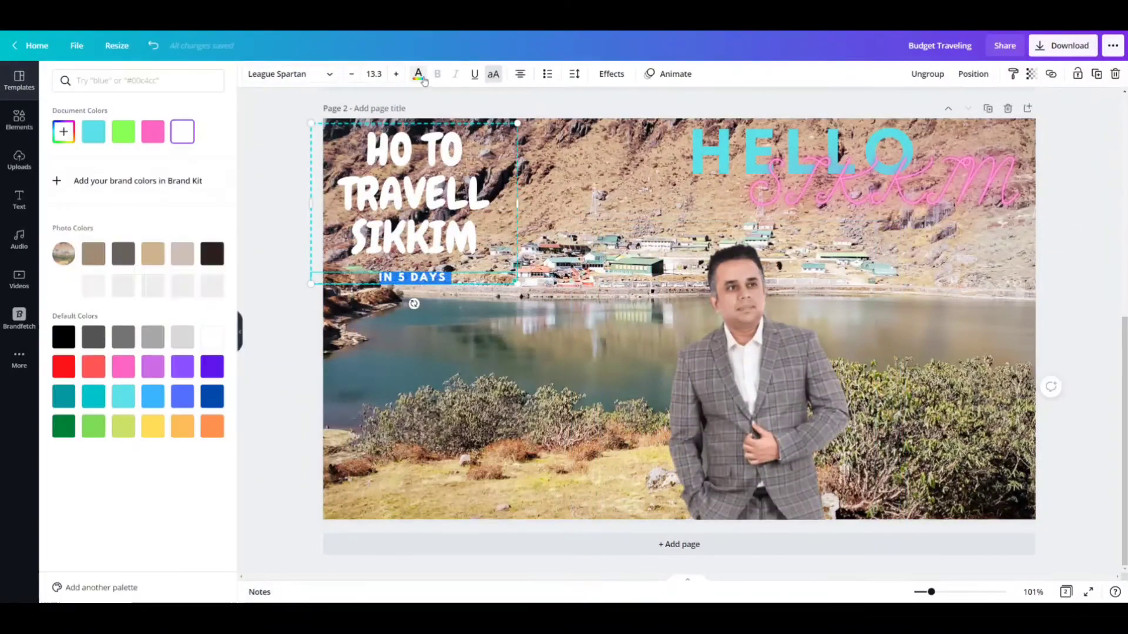
pyautogui.press('Escape')
pyautogui.tripleClick(397, 75)
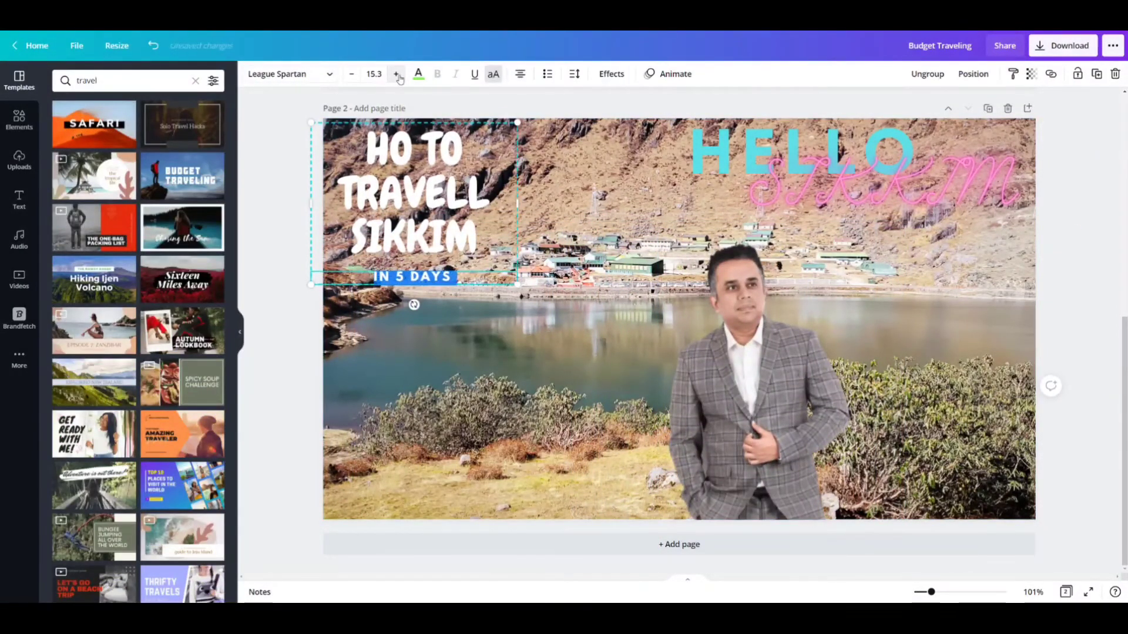
pyautogui.tripleClick(397, 74)
# Step: Enlarge the HO TO TRAVELL SIKKIM text group and move the man's cutout to the middle of the page
pyautogui.moveTo(517, 289); pyautogui.dragTo(556, 322)
pyautogui.moveTo(752, 382); pyautogui.dragTo(709, 354)
pyautogui.moveTo(863, 194); pyautogui.dragTo(791, 287)
pyautogui.moveTo(690, 411); pyautogui.dragTo(624, 347)
pyautogui.click(903, 374)
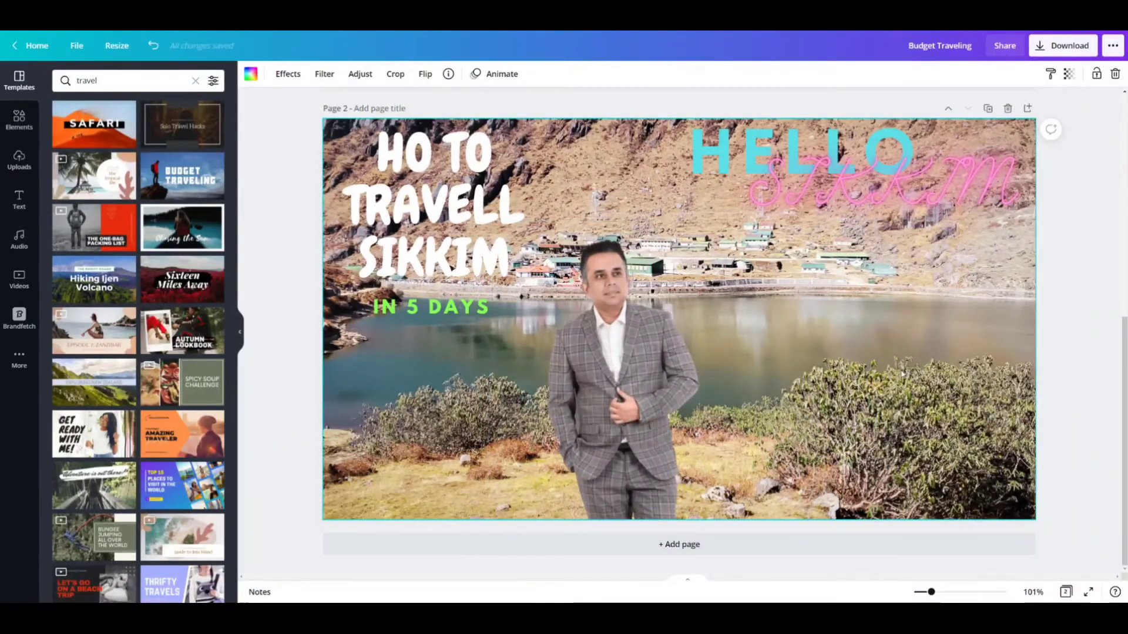
# Step: Download the finished design as a PNG image
pyautogui.click(1086, 53)
pyautogui.click(1052, 120)
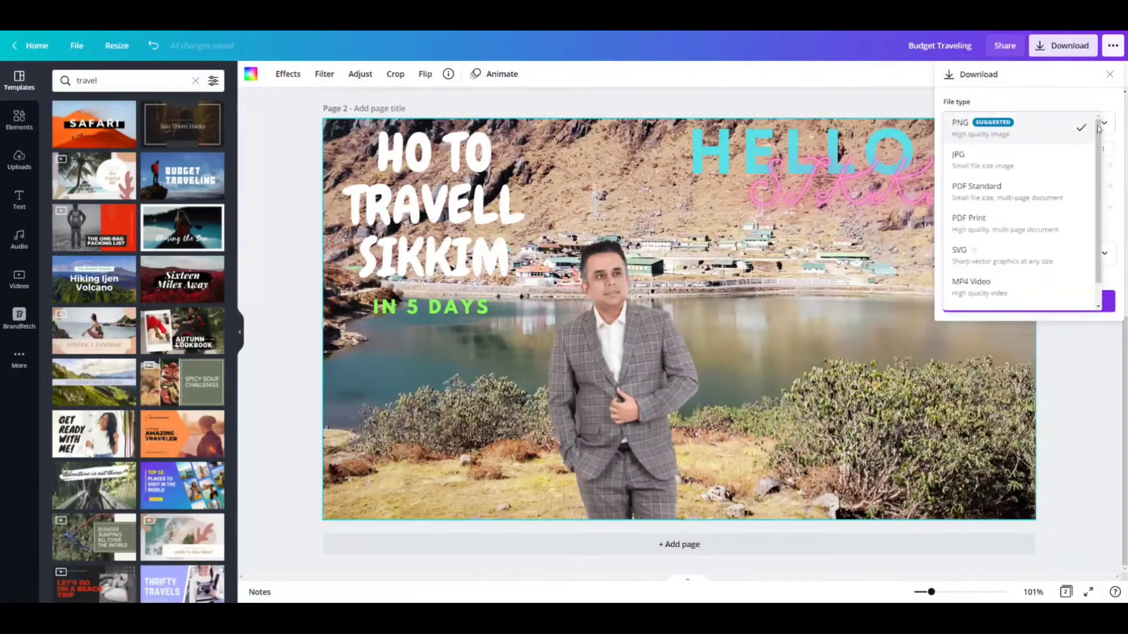
# Step: Rename the design SIKKIM Traveling and download it again as a PNG at size 1
pyautogui.doubleClick(922, 45)
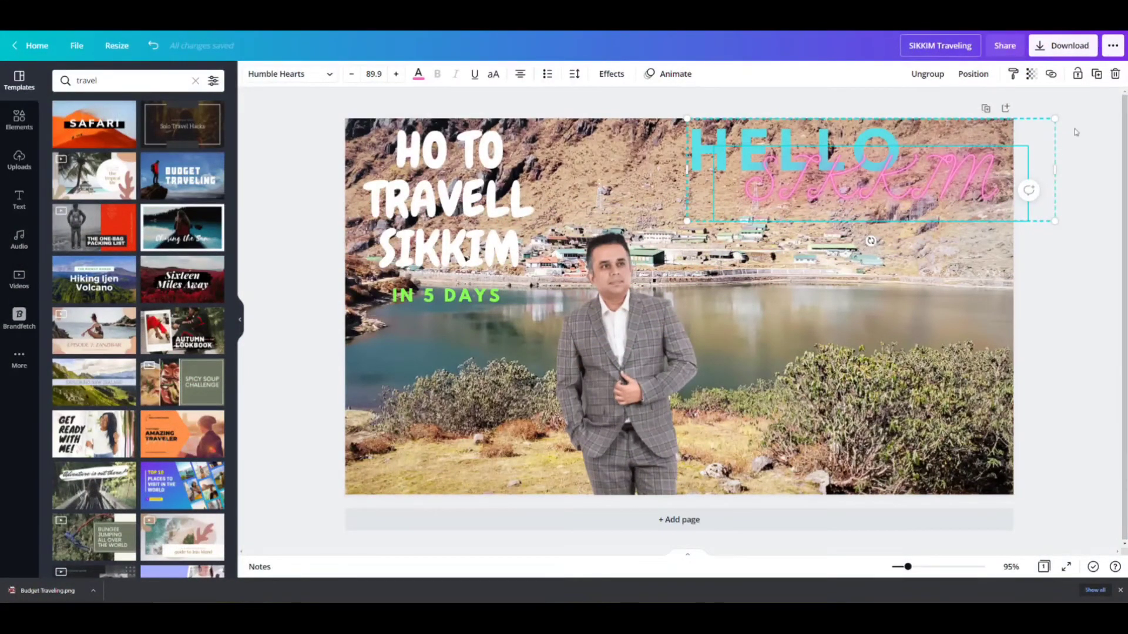
pyautogui.click(1063, 45)
pyautogui.click(1022, 122)
pyautogui.click(1045, 135)
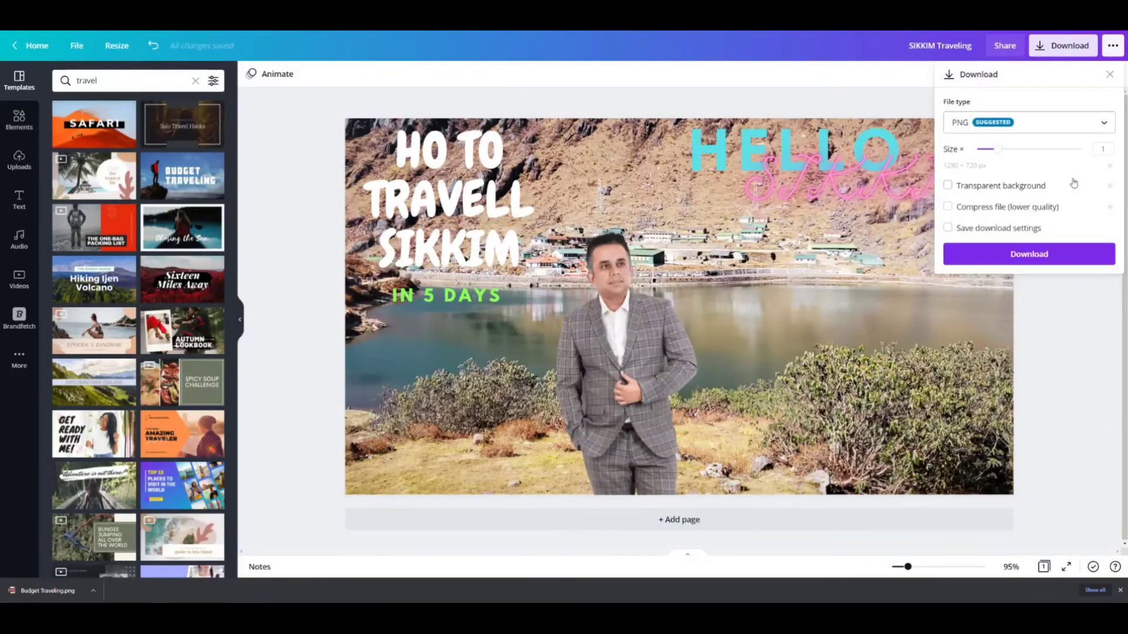
pyautogui.click(1029, 255)
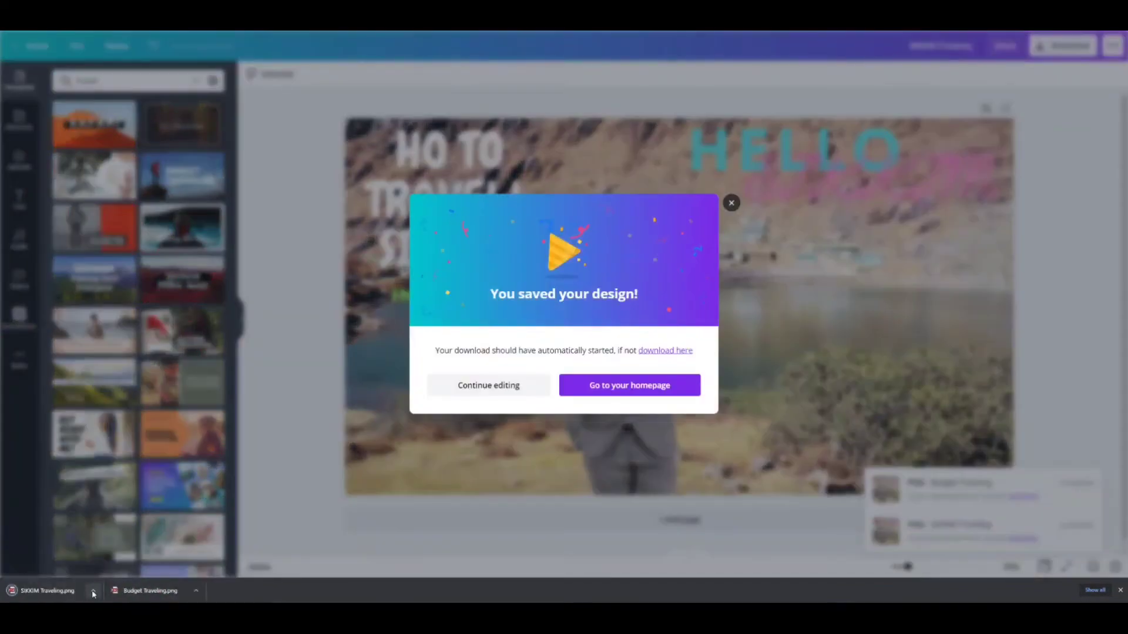
pyautogui.click(144, 564)
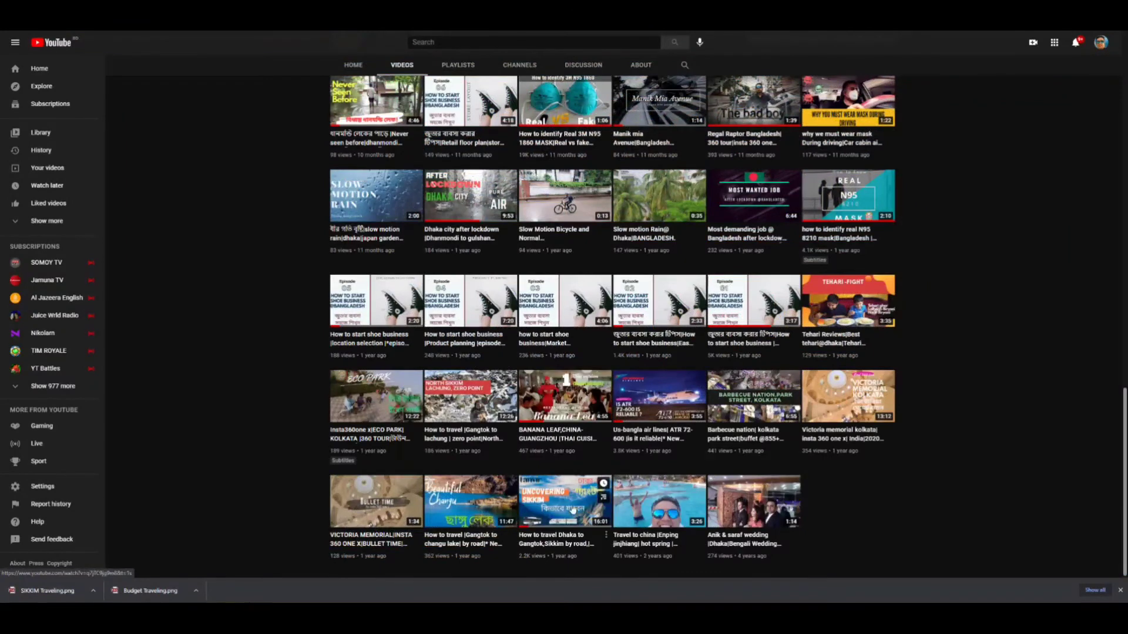
# Step: Open the Dhaka to Gangtok, Sikkim by road video in YouTube Studio and replace its thumbnail with the SIKKIM Traveling image
pyautogui.click(565, 501)
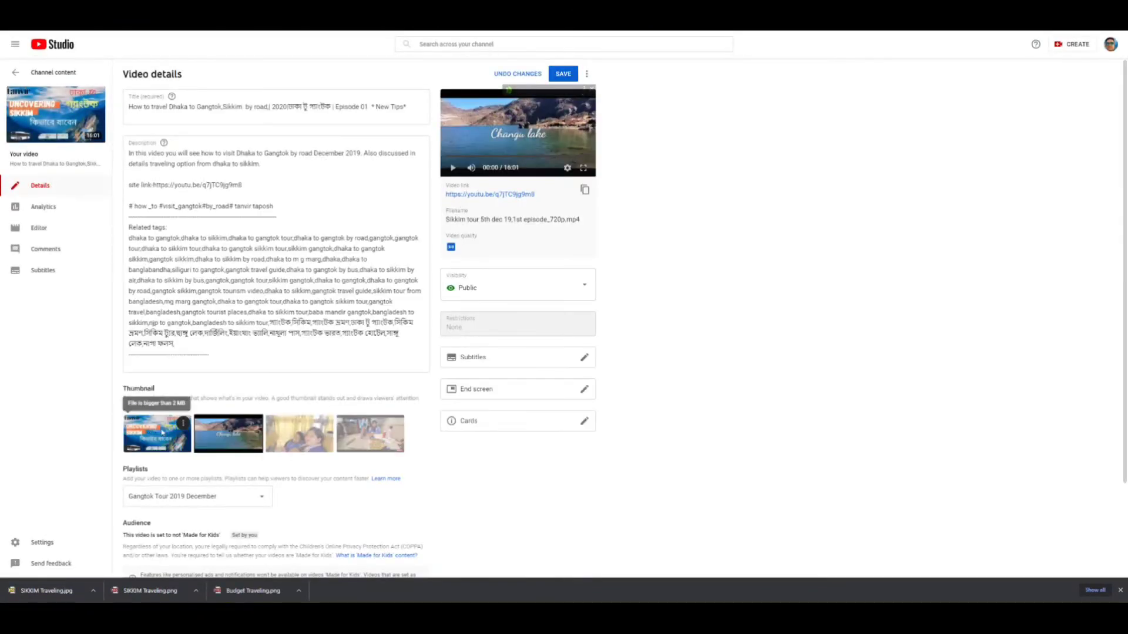
pyautogui.click(162, 433)
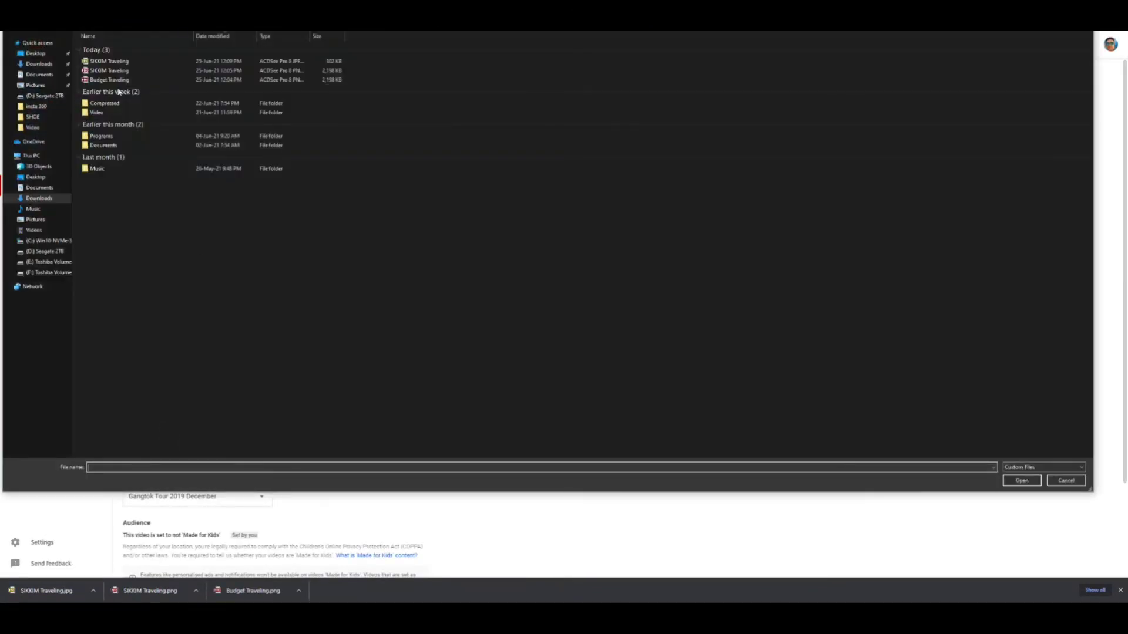
pyautogui.doubleClick(112, 71)
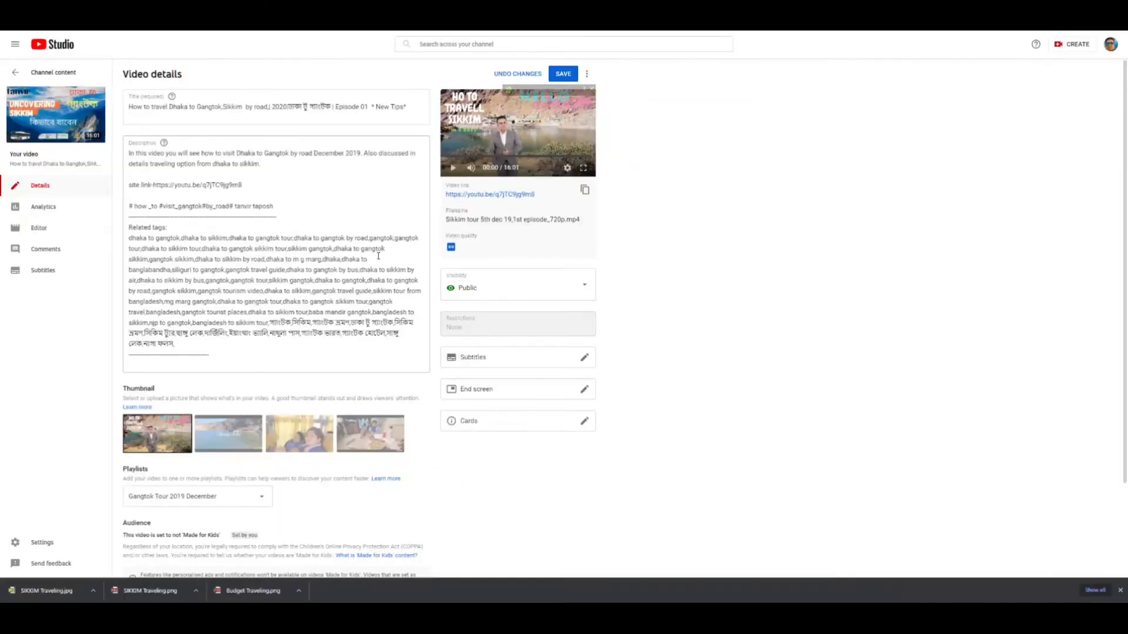